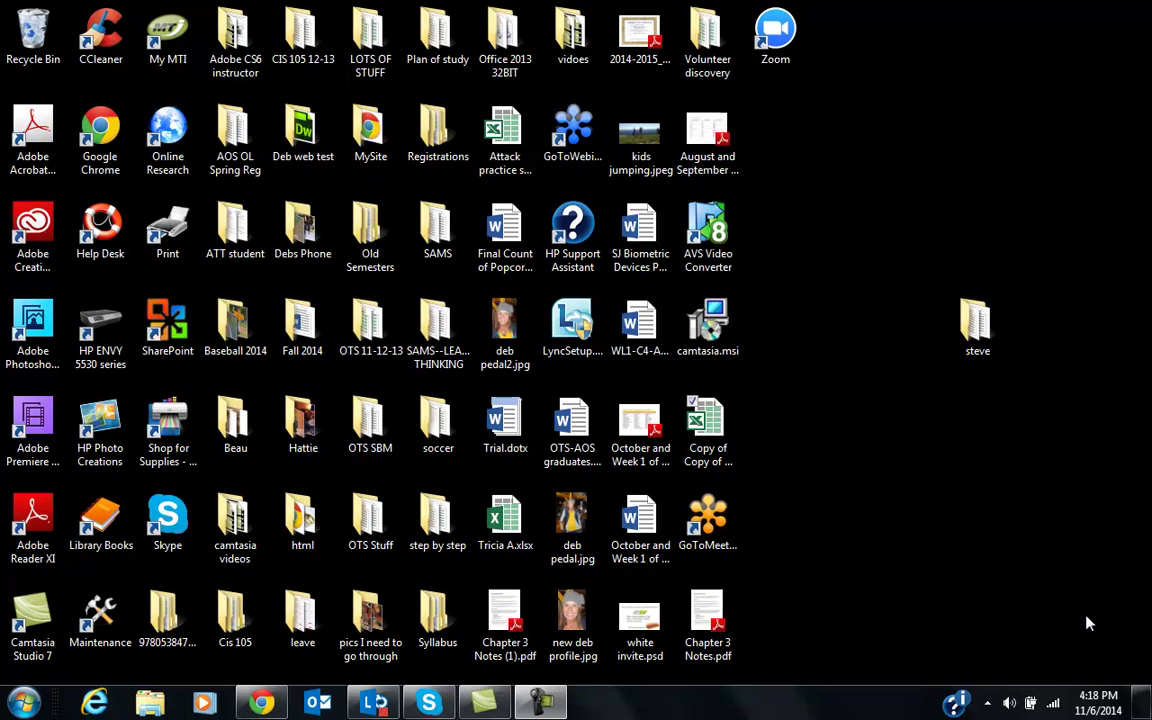
Launch Access 2013 and open AL1-C1-PacTrek.accdb from the recent files list.
left_click(33, 690)
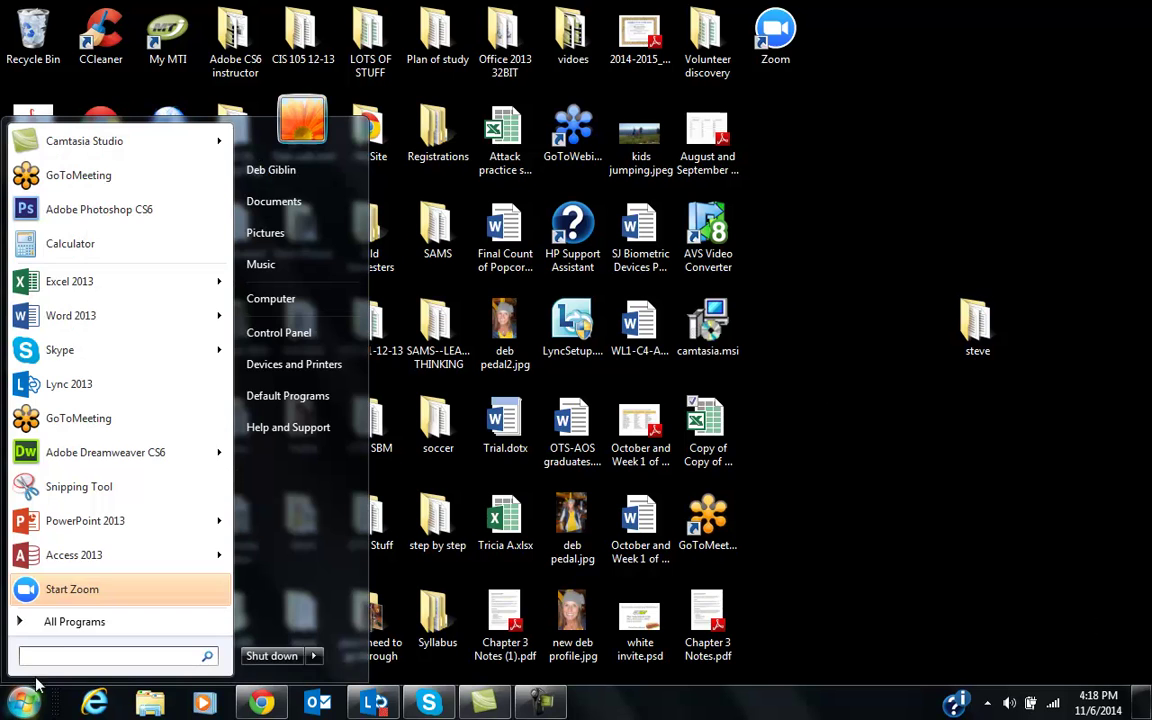
left_click(74, 555)
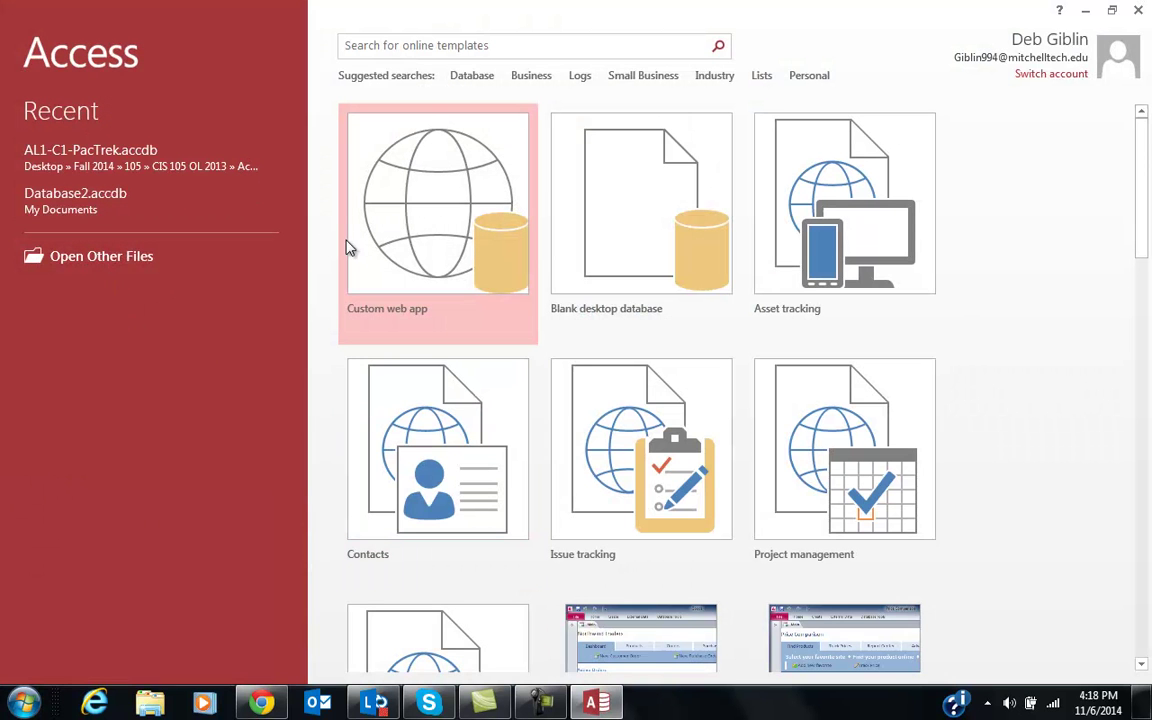
left_click(105, 258)
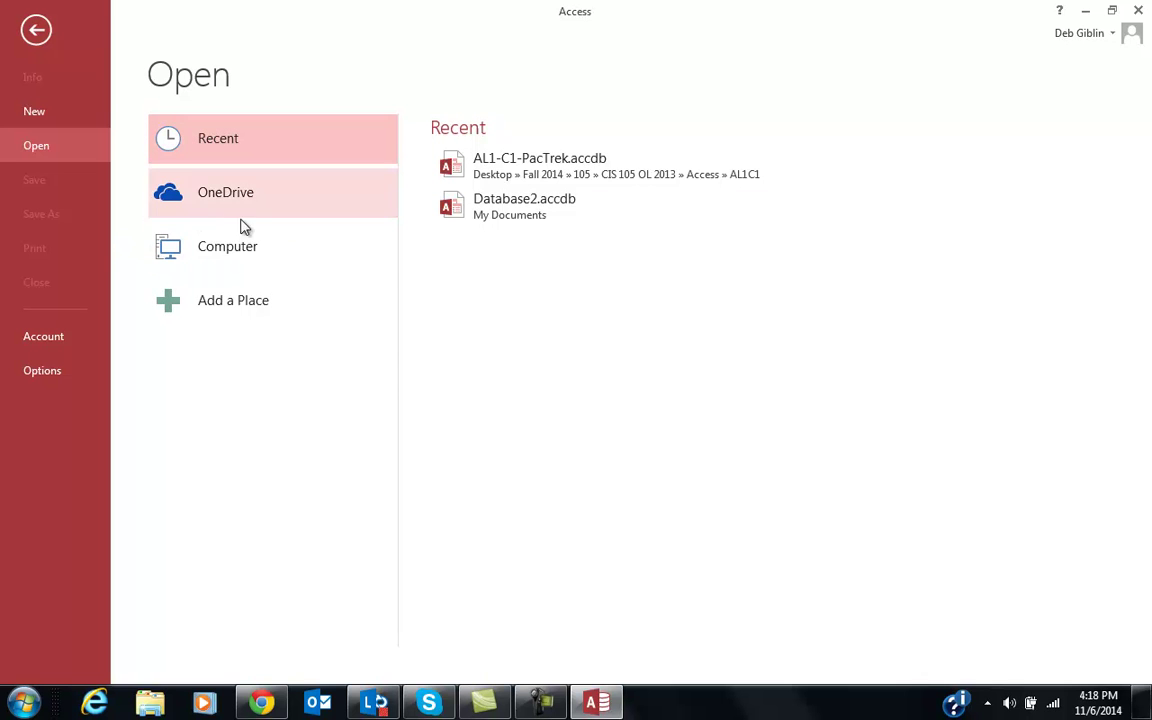
left_click(444, 178)
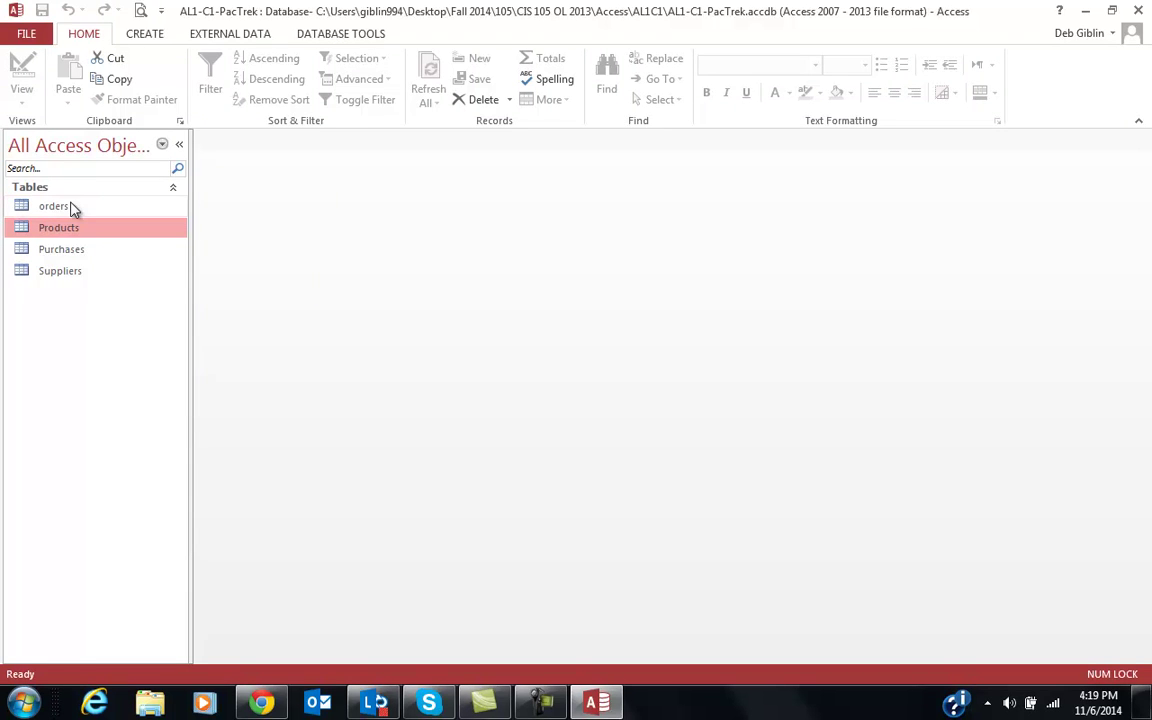
Delete the orders table from the Navigation pane and confirm the deletion.
left_click(68, 208)
right_click(70, 212)
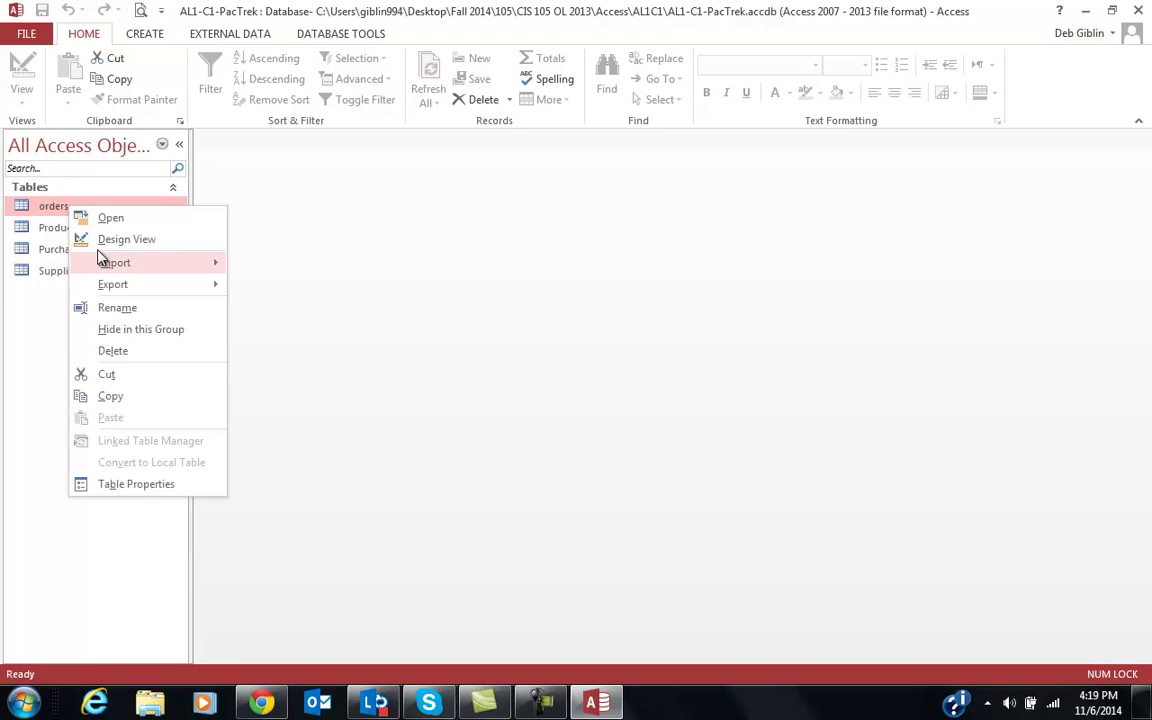
left_click(126, 352)
left_click(507, 405)
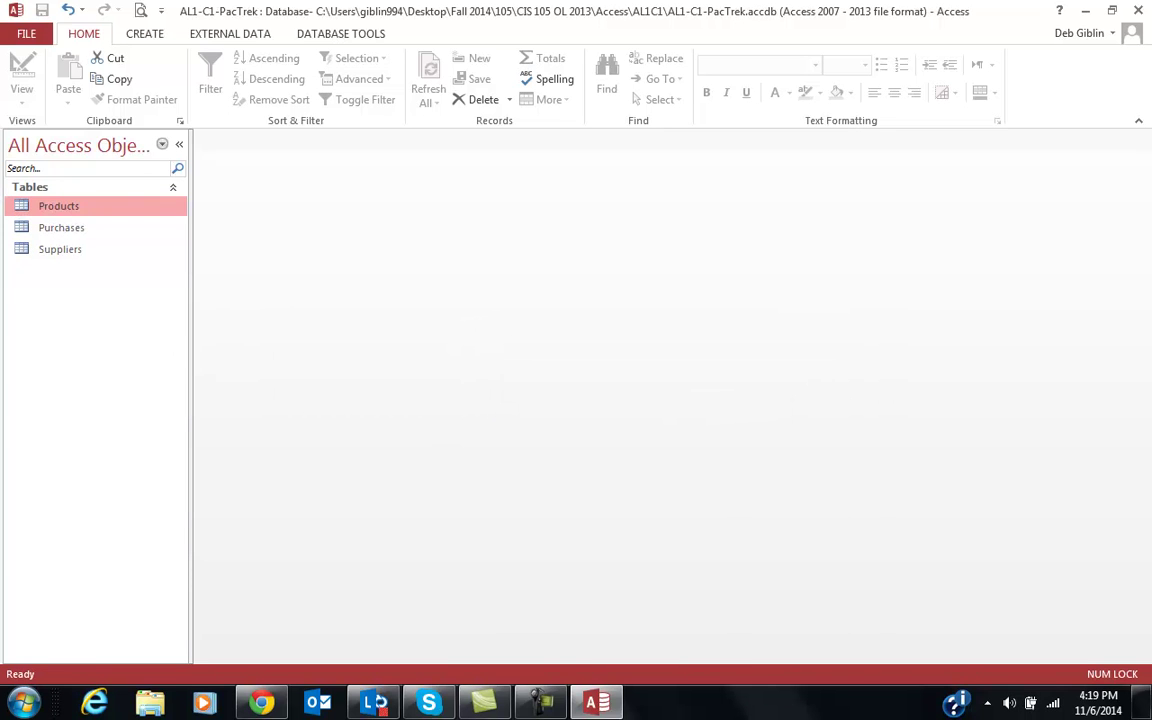
Open the Products, Purchases and Suppliers tables, bringing Products back to the front.
double_click(66, 207)
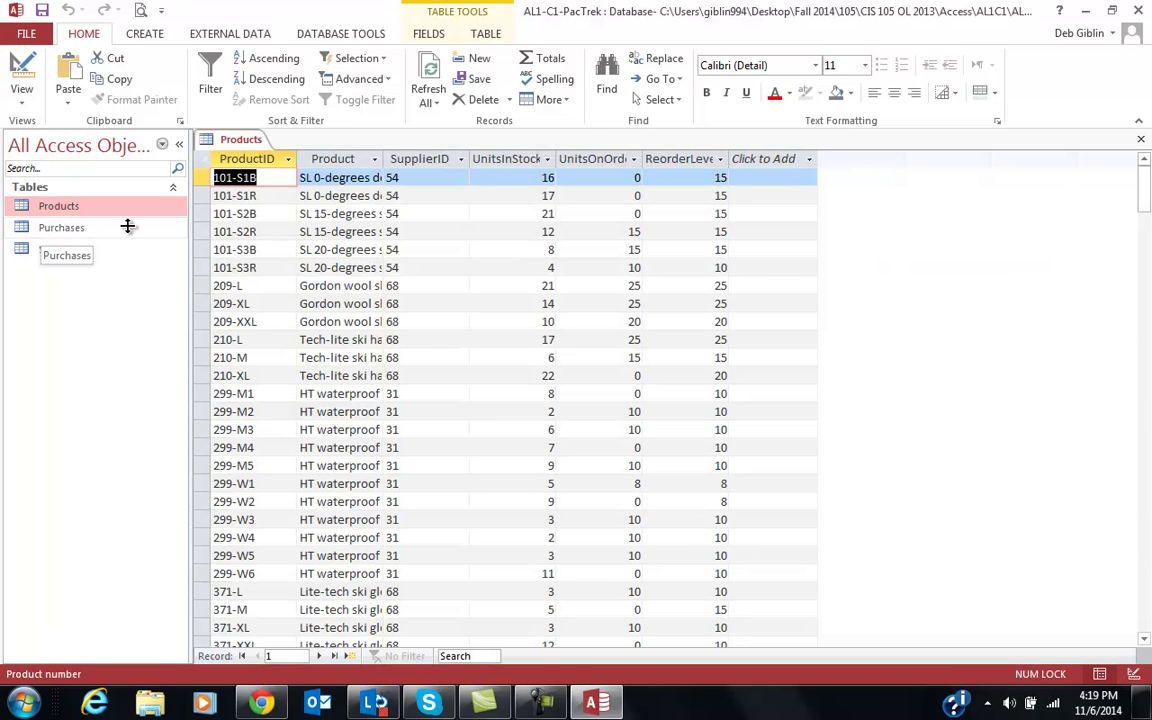
left_click(55, 231)
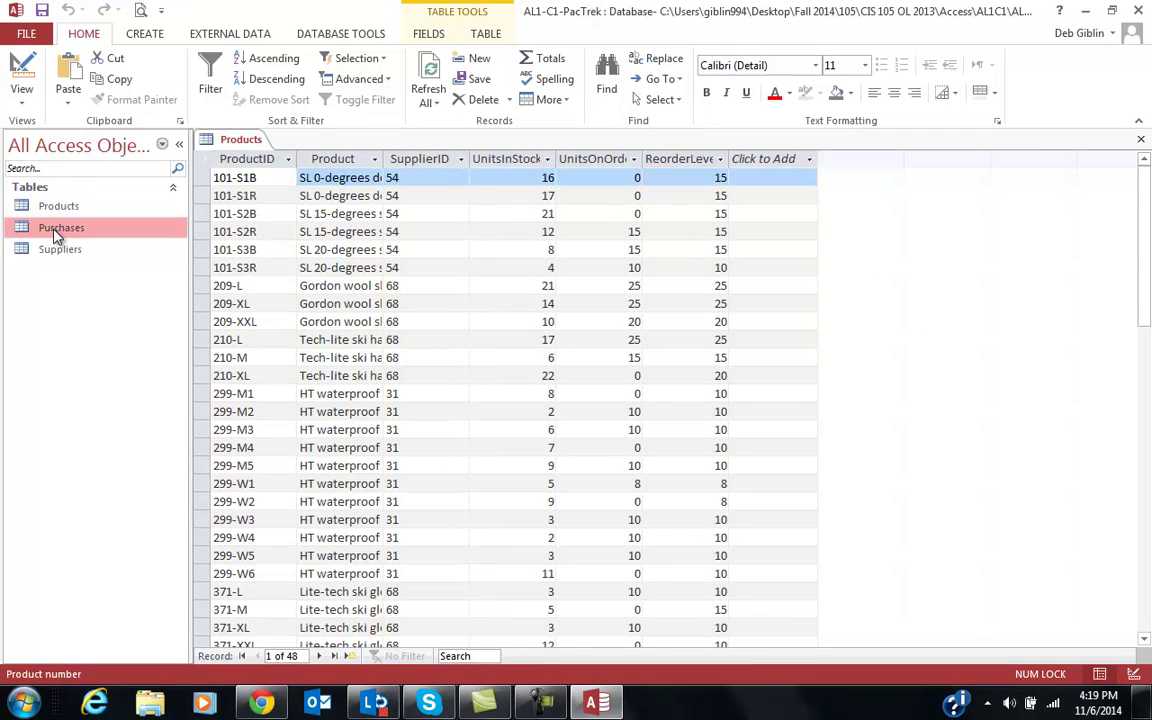
double_click(56, 230)
double_click(58, 249)
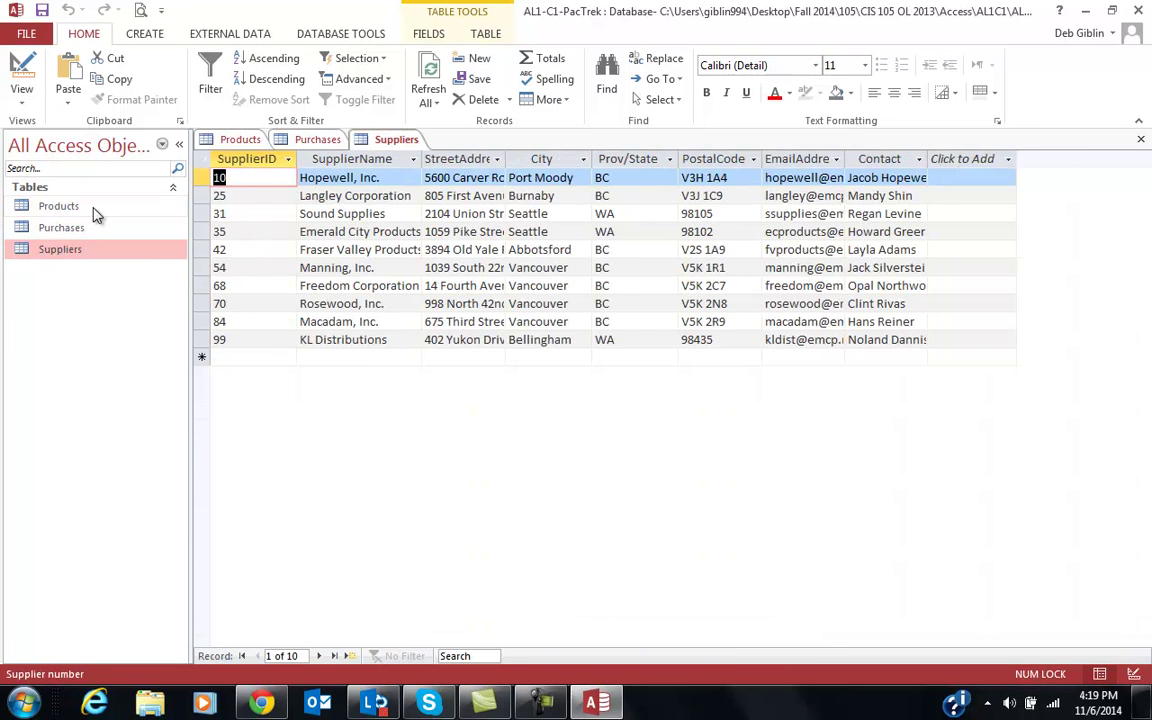
double_click(86, 206)
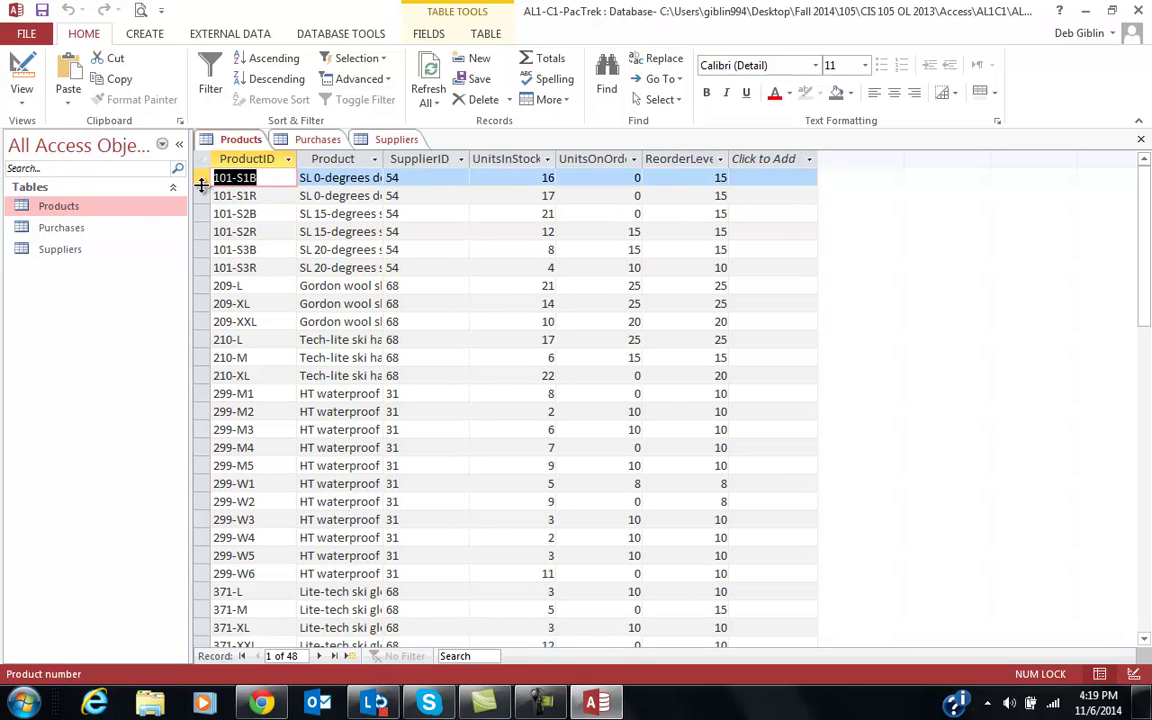
Select records 101-S1R, 101-S2B and 101-S2R, then the ProductID, Product and SupplierID columns.
left_click(203, 195)
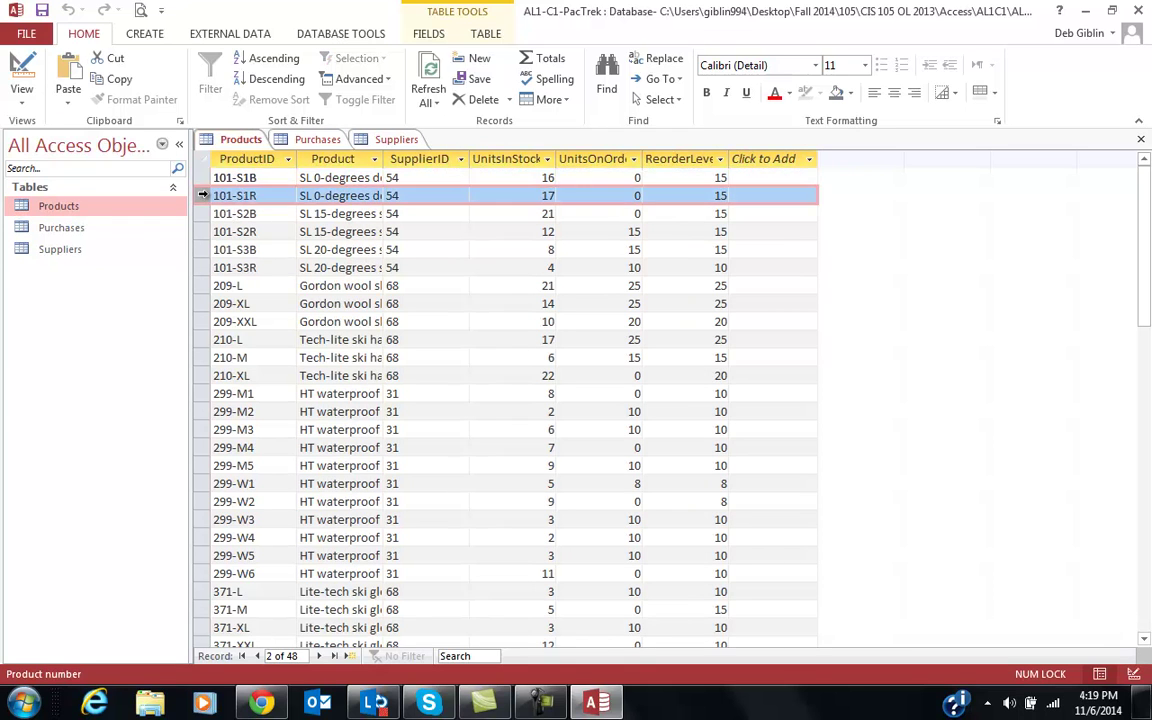
left_click(204, 213)
left_click(208, 231)
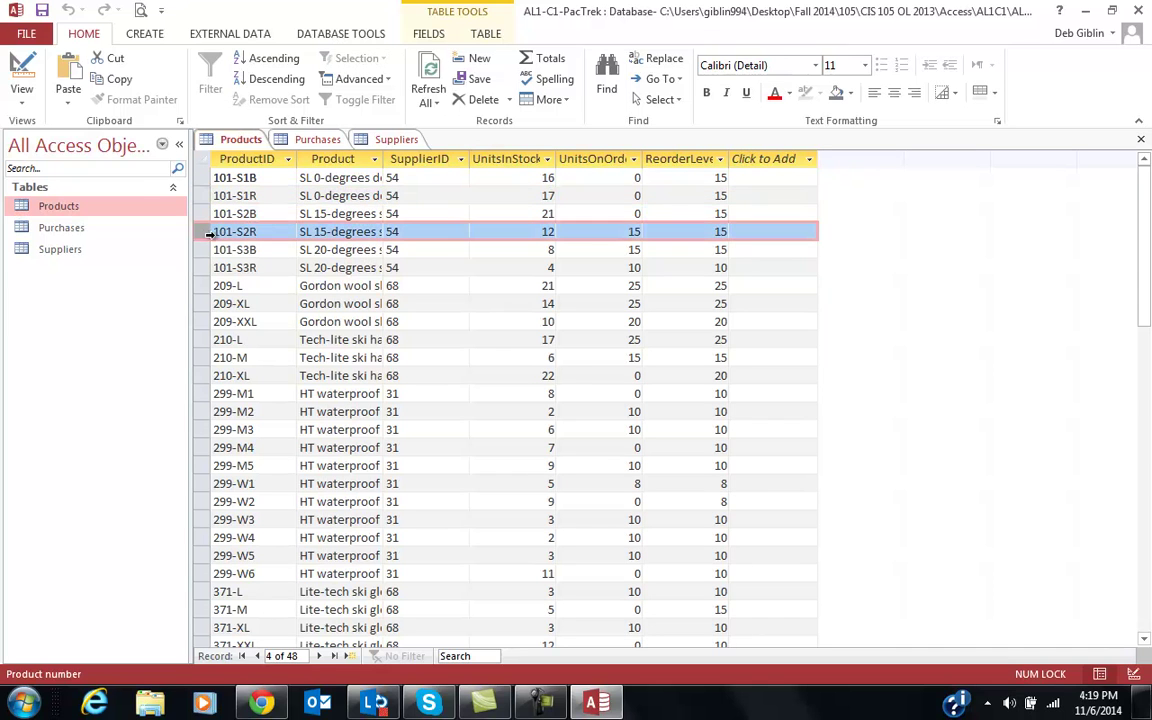
left_click(240, 158)
left_click(333, 158)
left_click(419, 158)
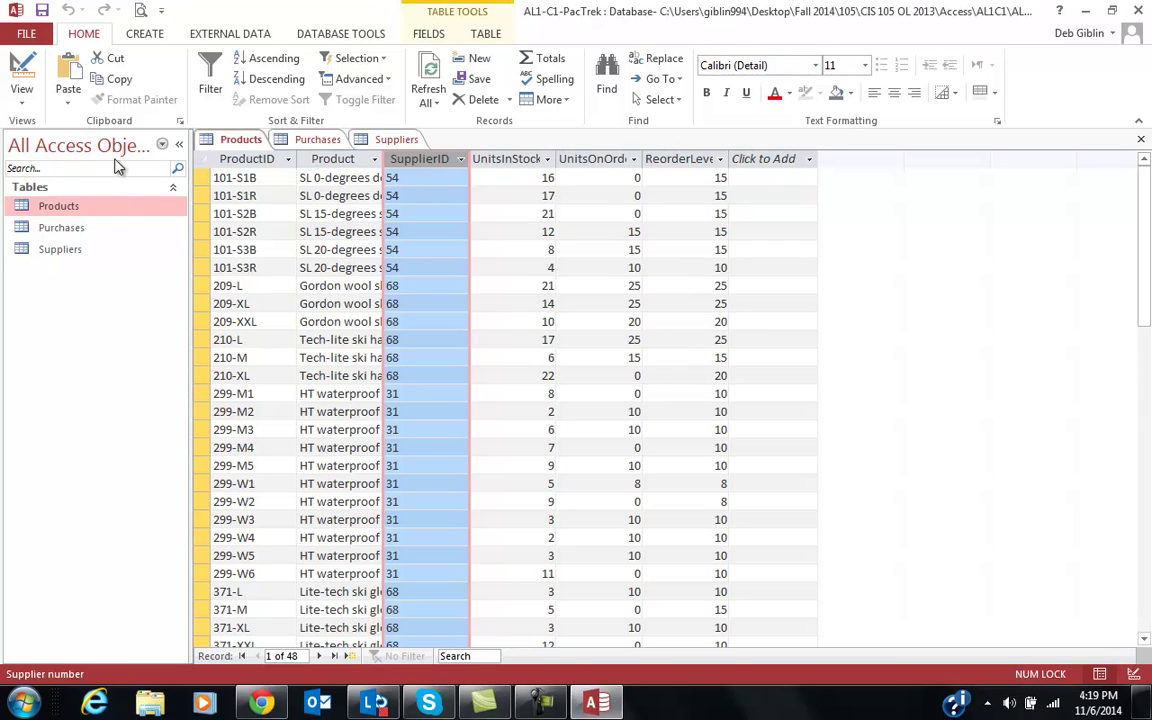
Switch Products to Design view, back to Datasheet view, then to Design view again.
left_click(22, 105)
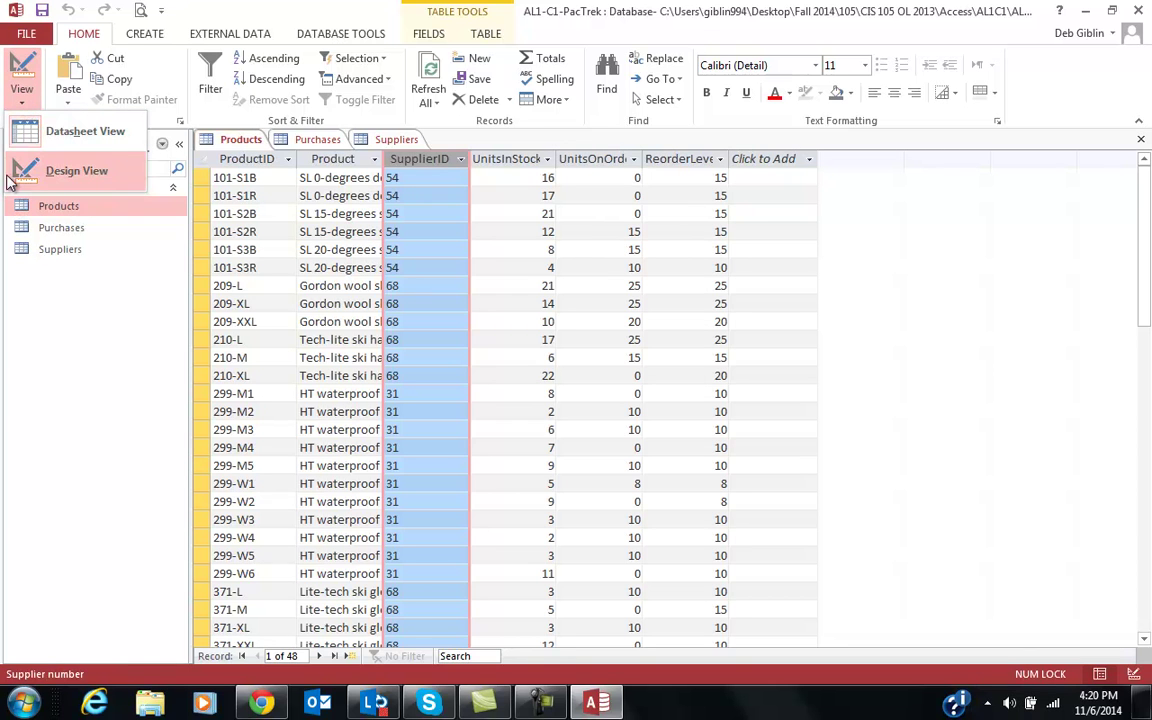
left_click(46, 167)
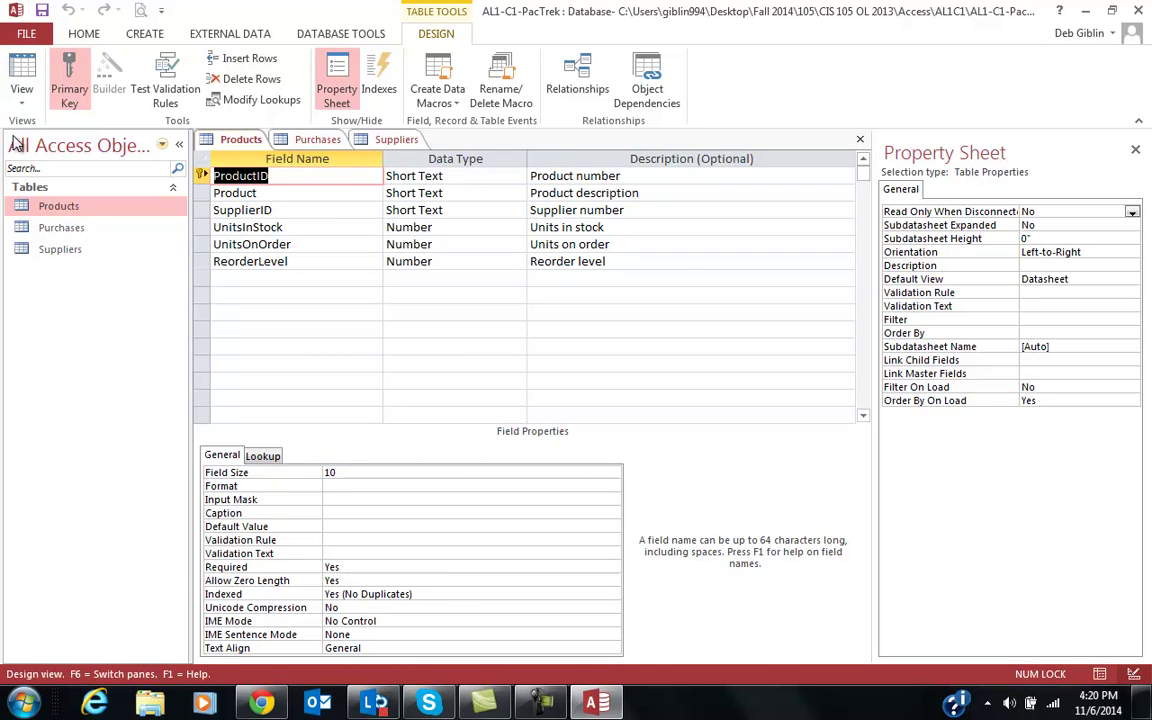
left_click(22, 96)
left_click(60, 124)
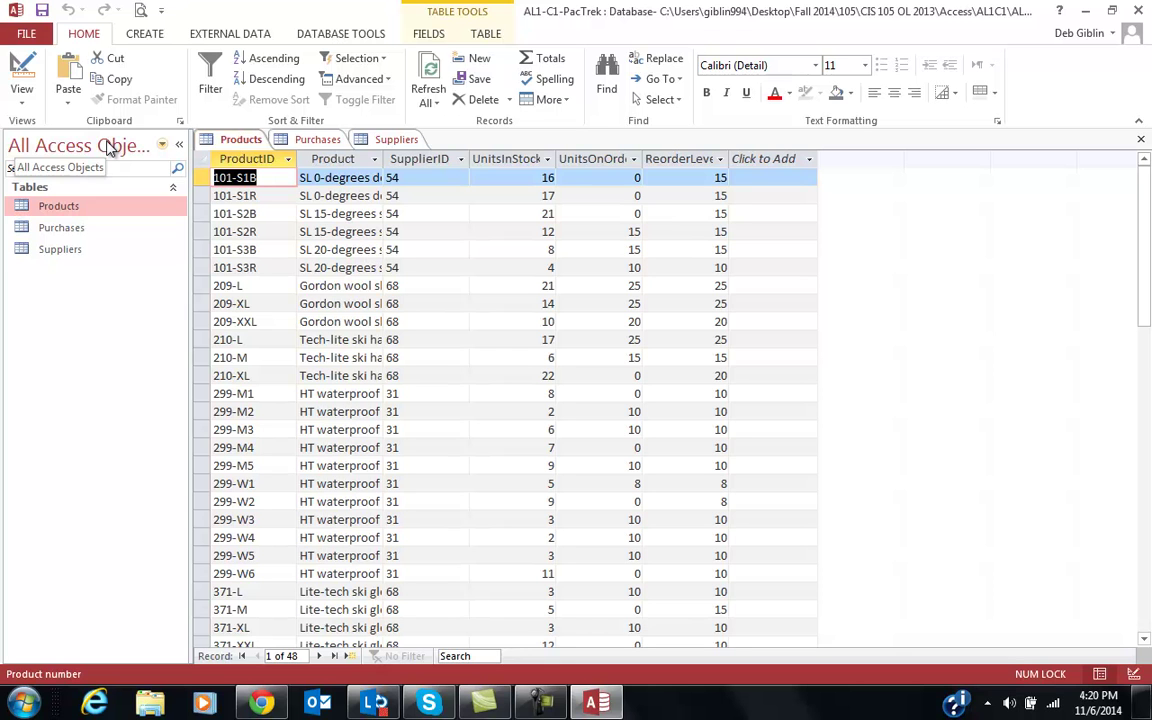
left_click(22, 98)
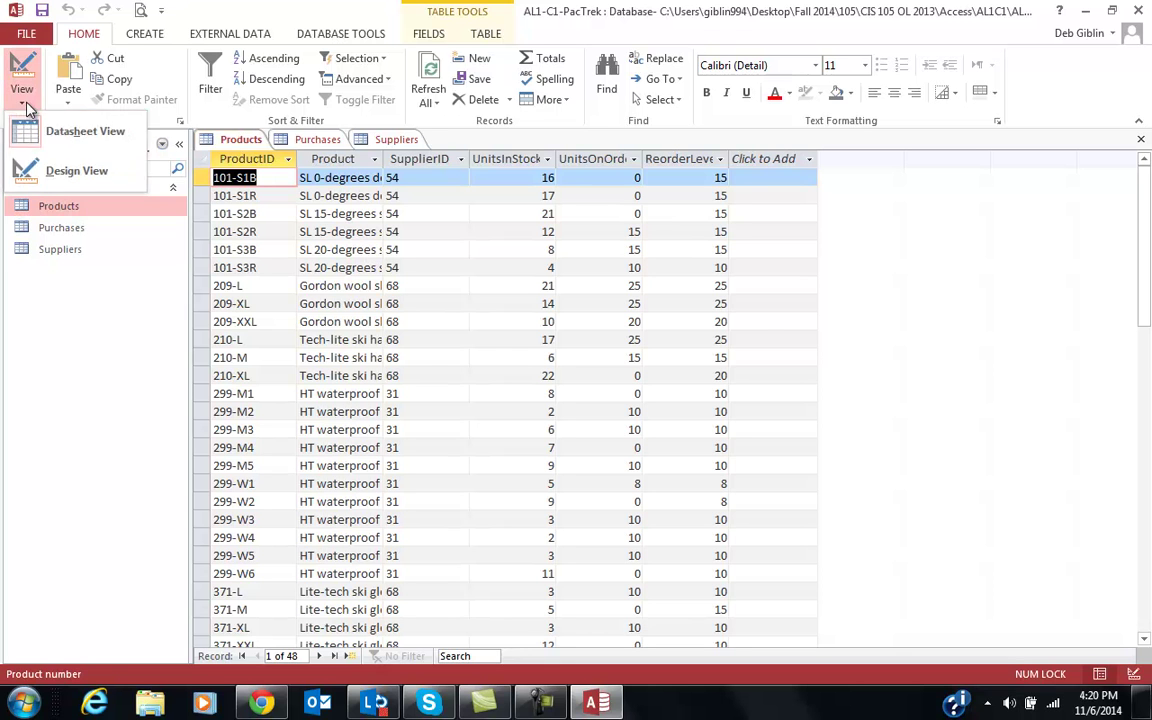
left_click(45, 165)
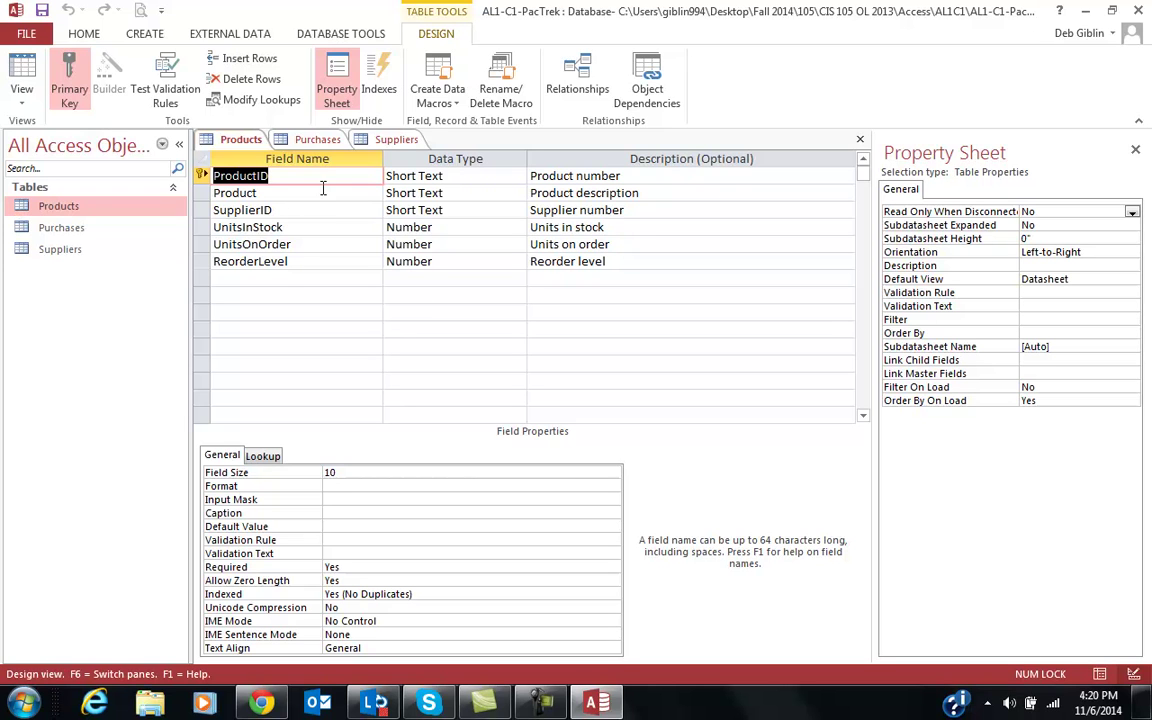
Inspect the ProductID field's Field Size property, which is 10.
left_click(365, 470)
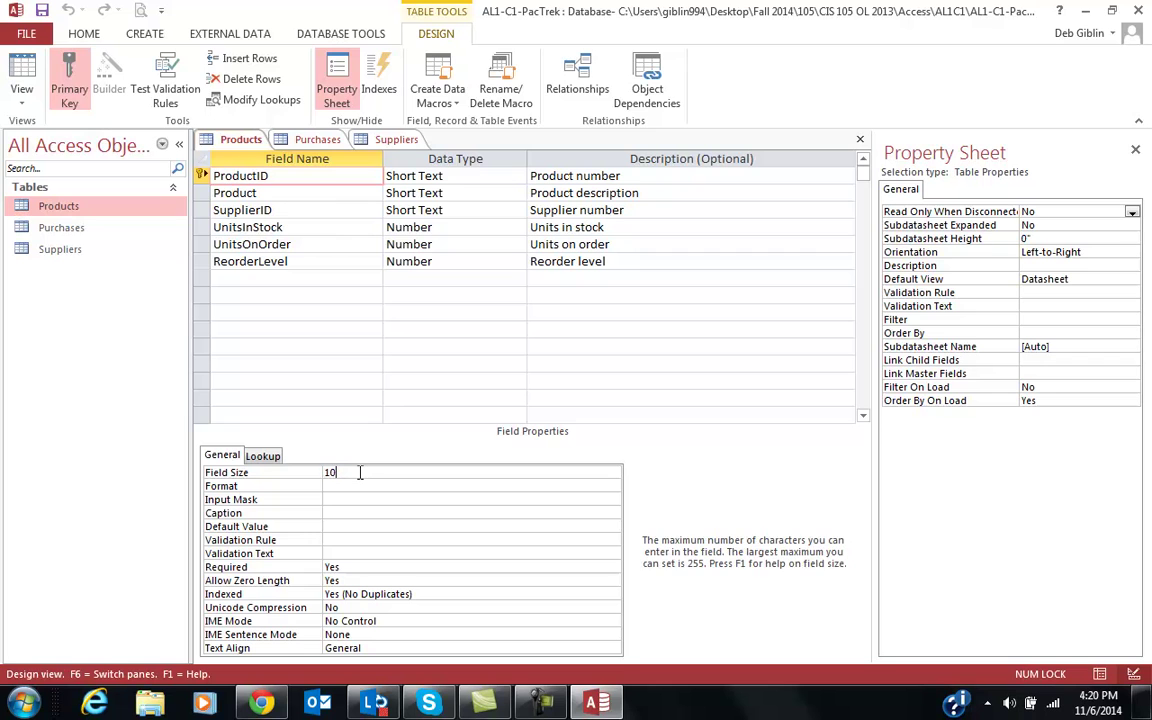
left_click(286, 176)
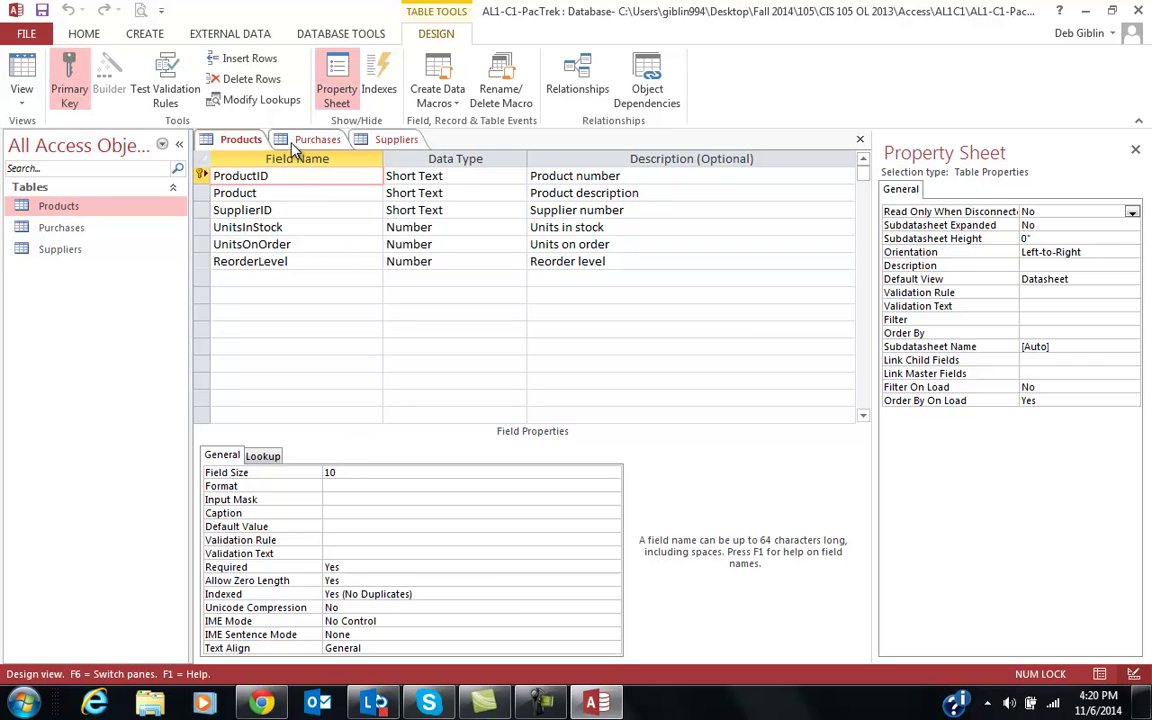
left_click(350, 472)
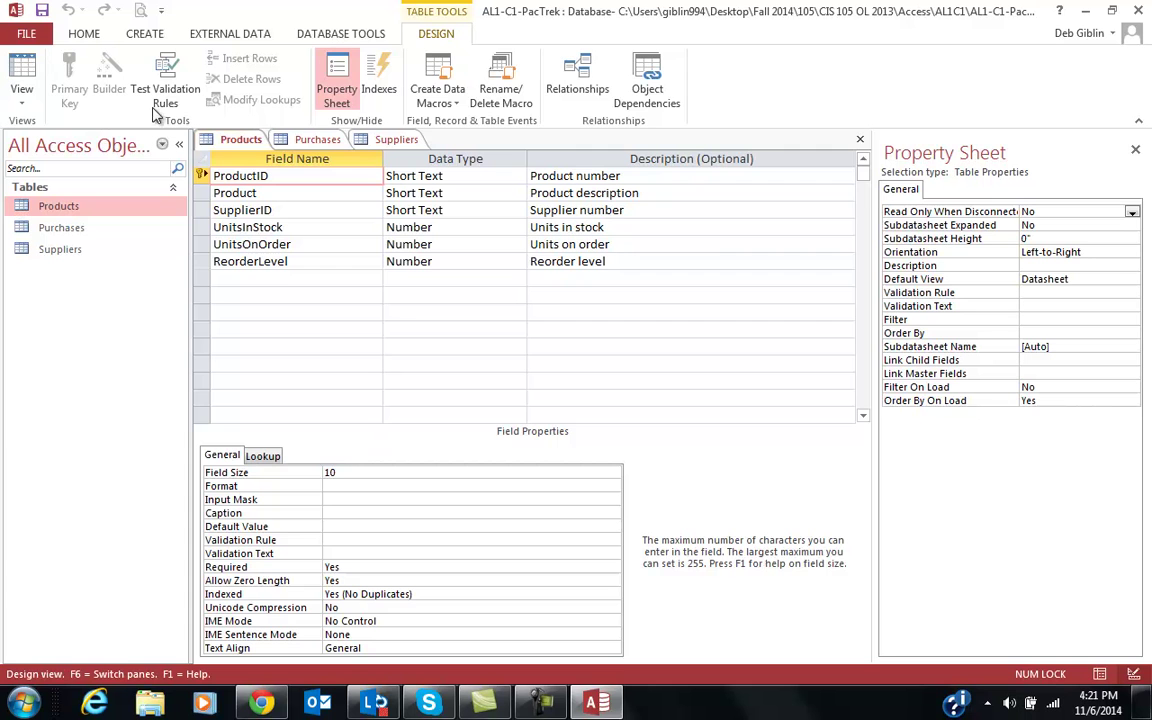
Close the Products design, Suppliers and Purchases tables and go to the CREATE ribbon.
left_click(860, 139)
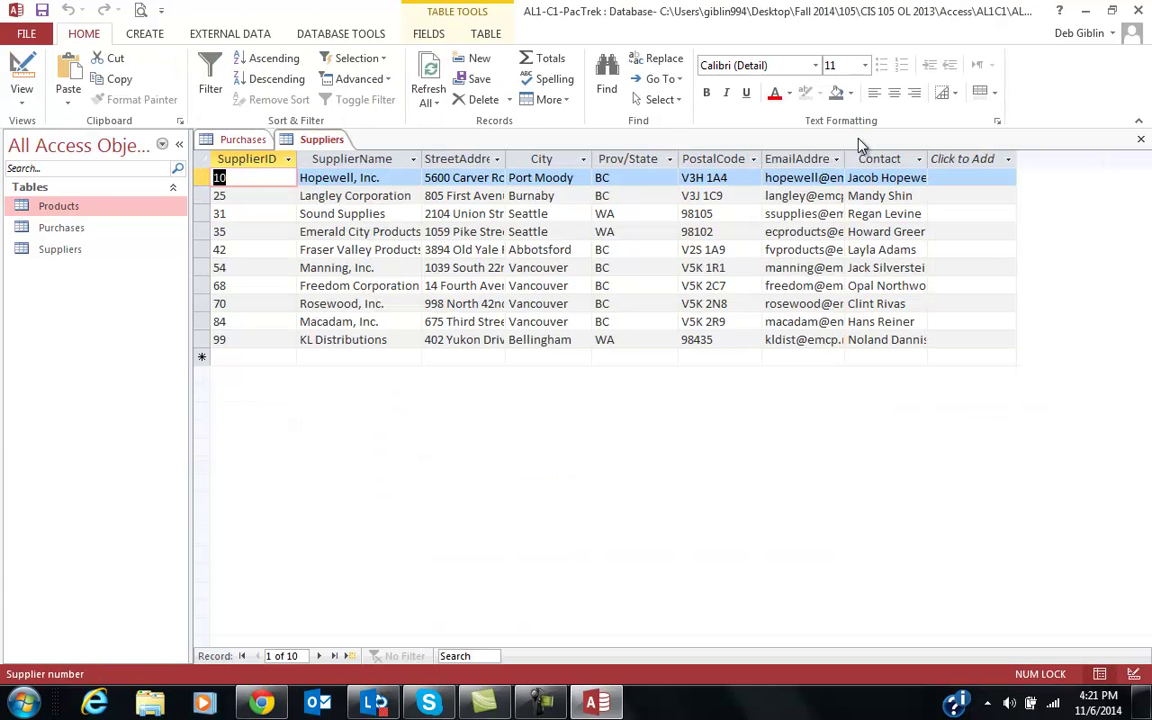
left_click(1140, 140)
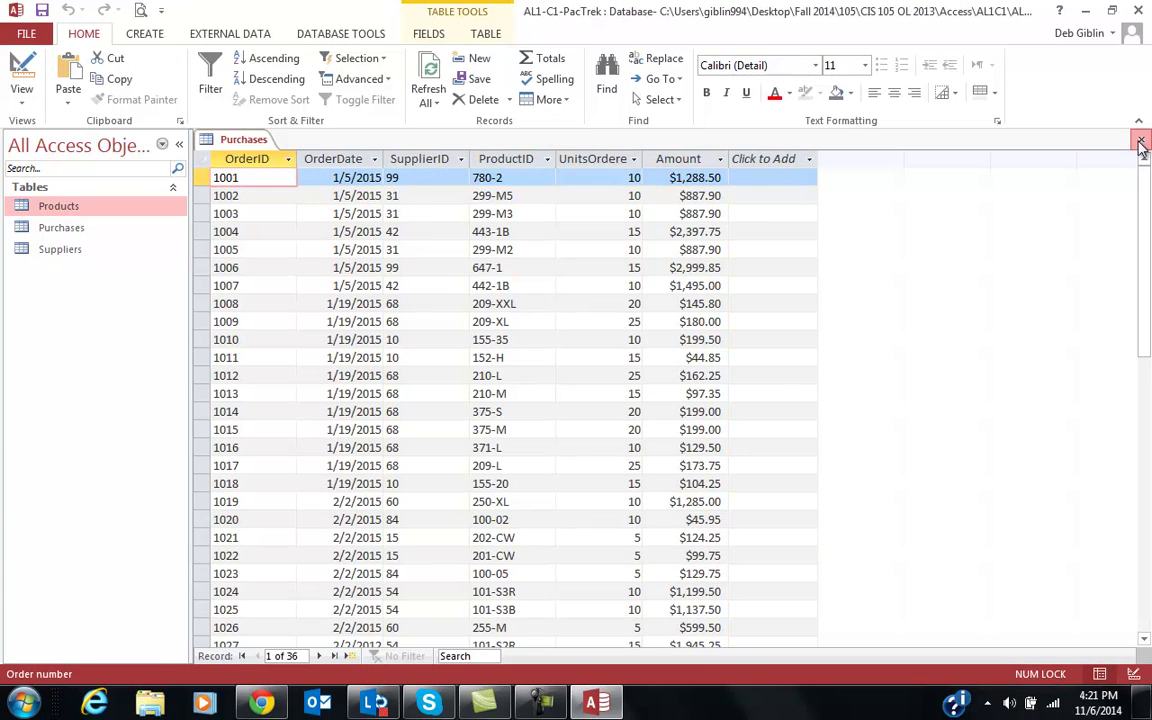
left_click(1140, 142)
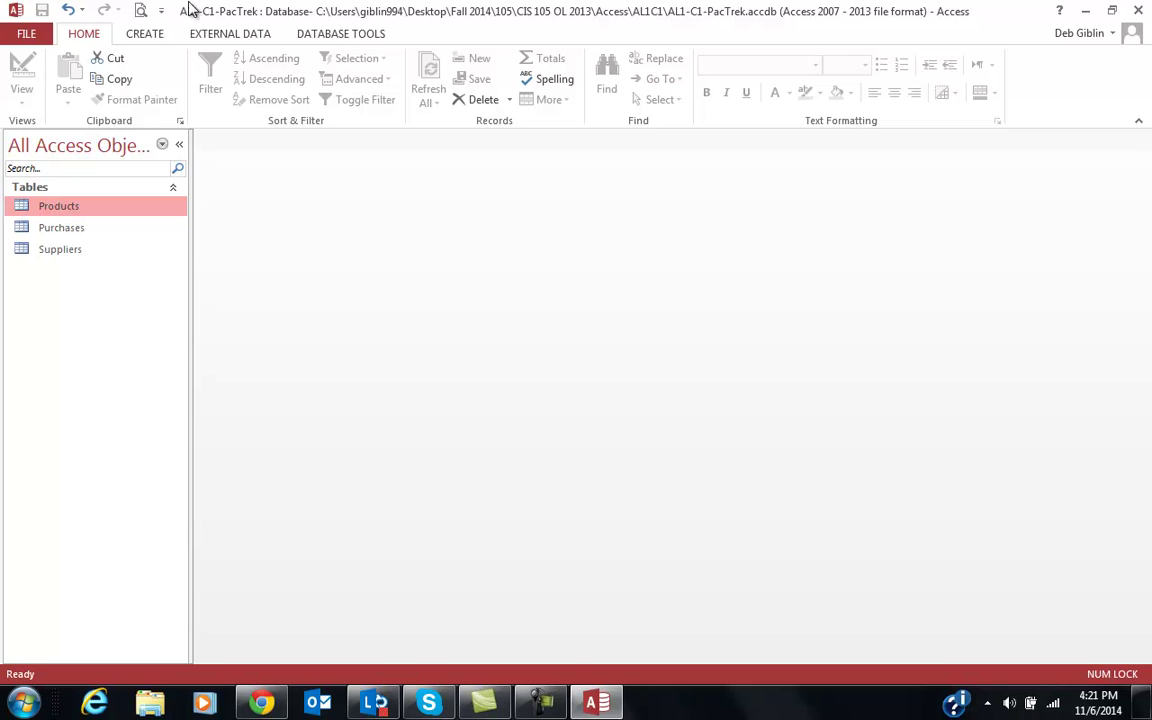
left_click(147, 33)
Create a blank table and add a Short Text field named SupplierID.
left_click(89, 75)
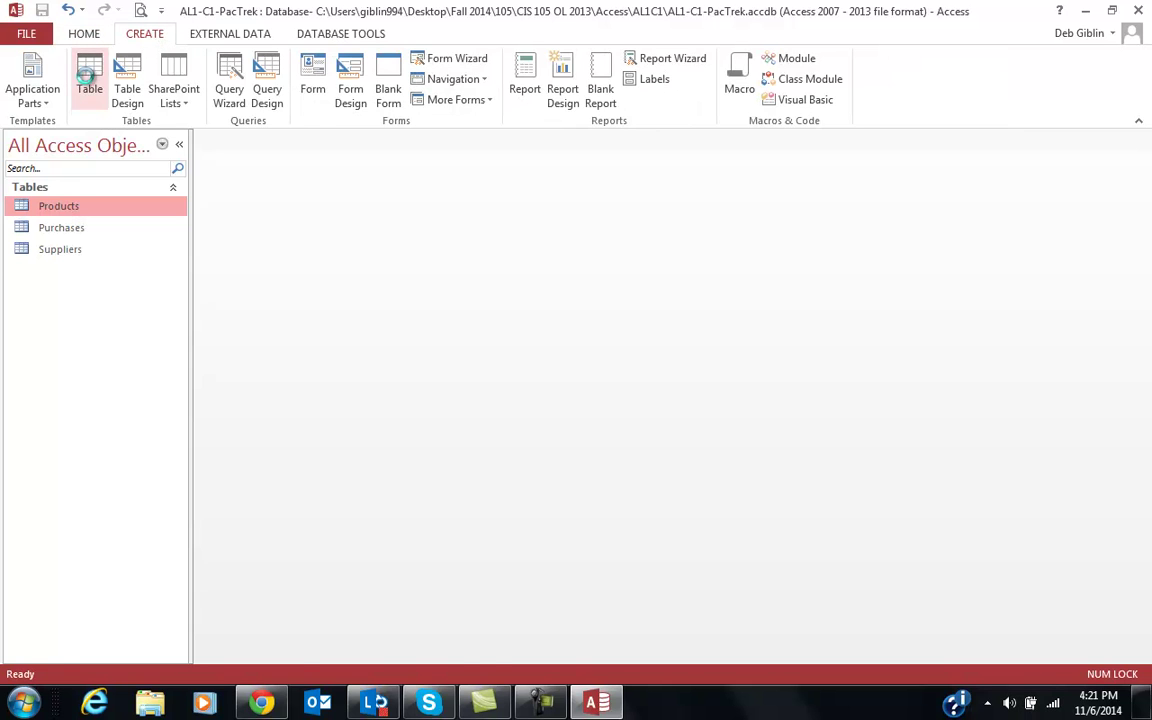
left_click(351, 177)
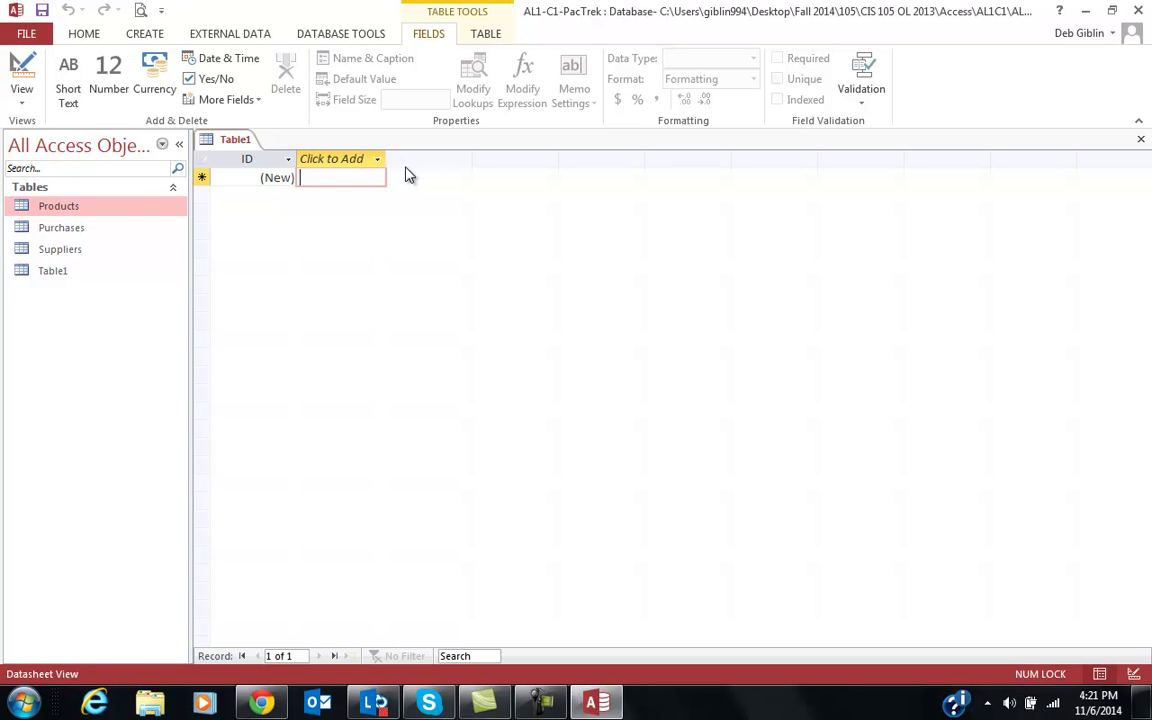
left_click(360, 177)
left_click(343, 160)
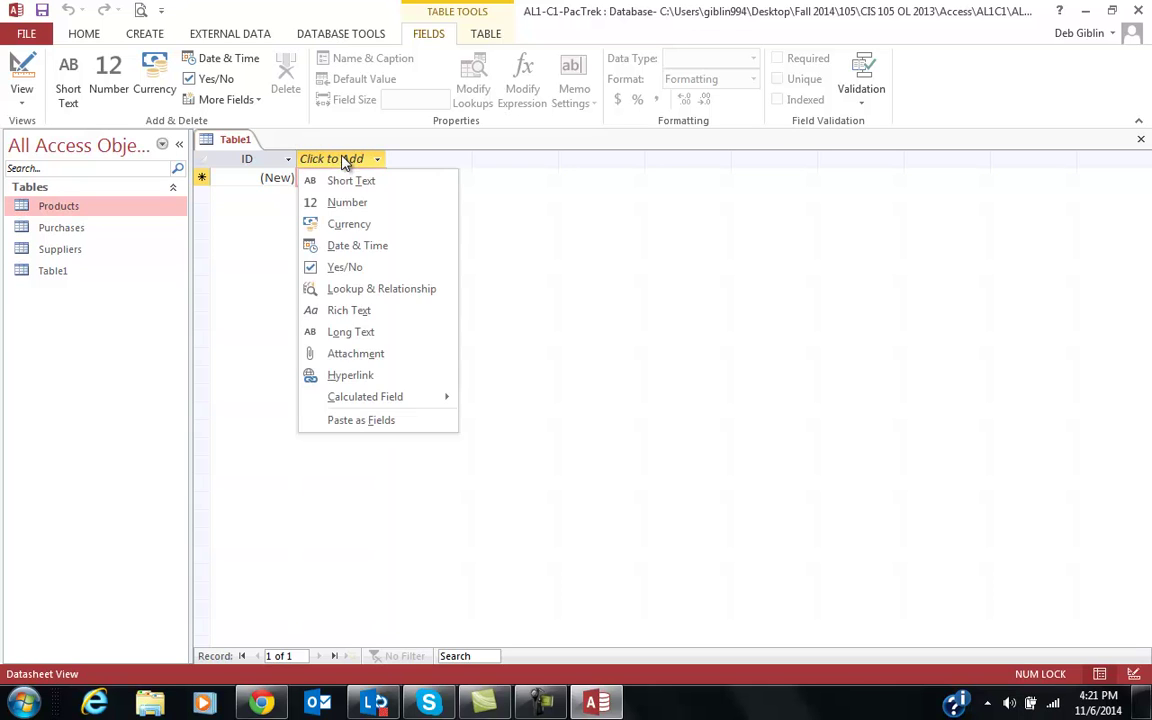
left_click(351, 180)
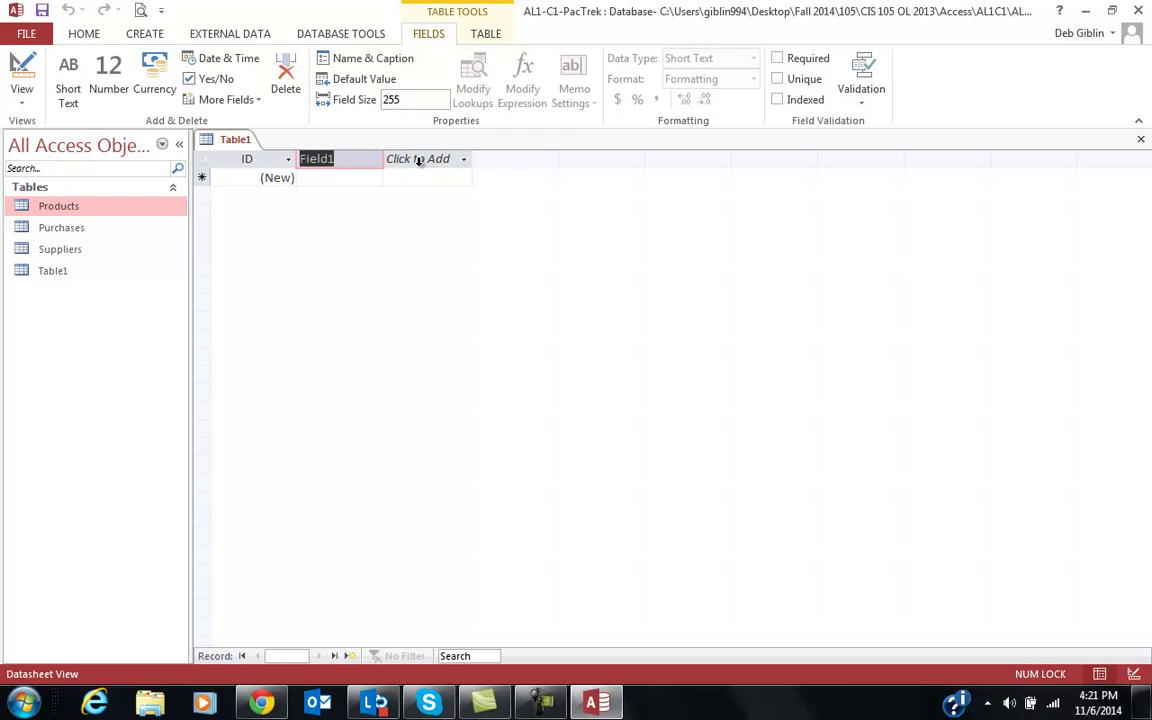
type("SupplierID")
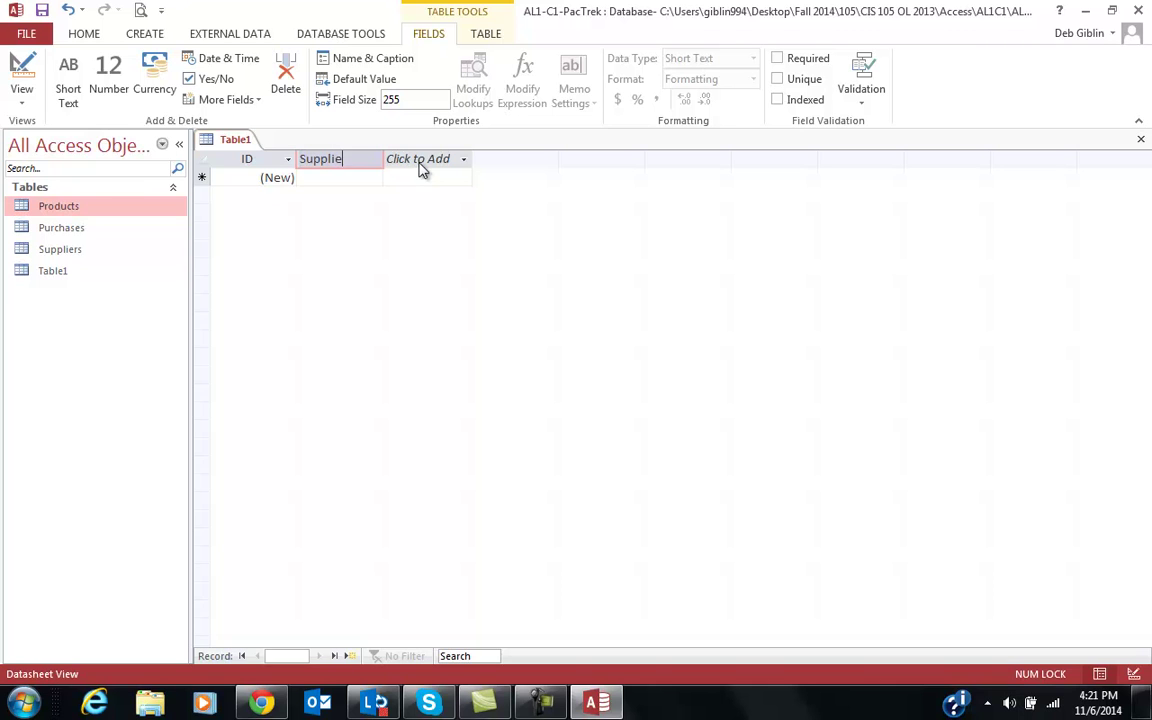
Add a ProductID text field and a Currency field named Amount.
left_click(459, 160)
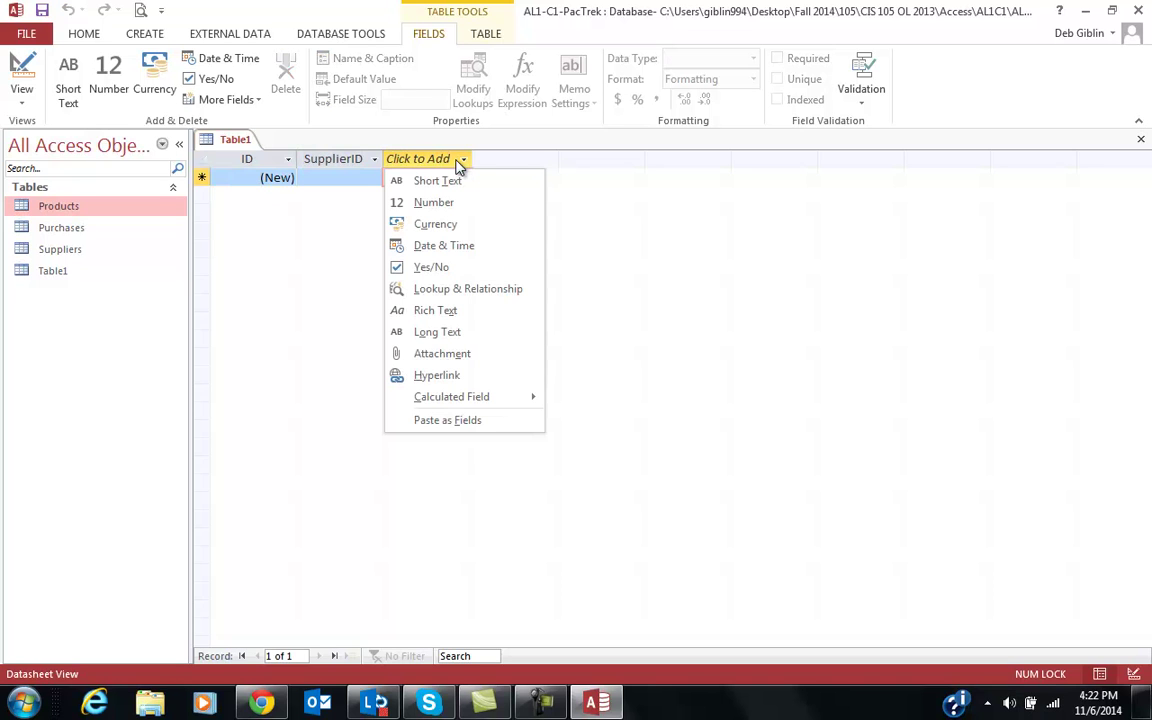
key("o")
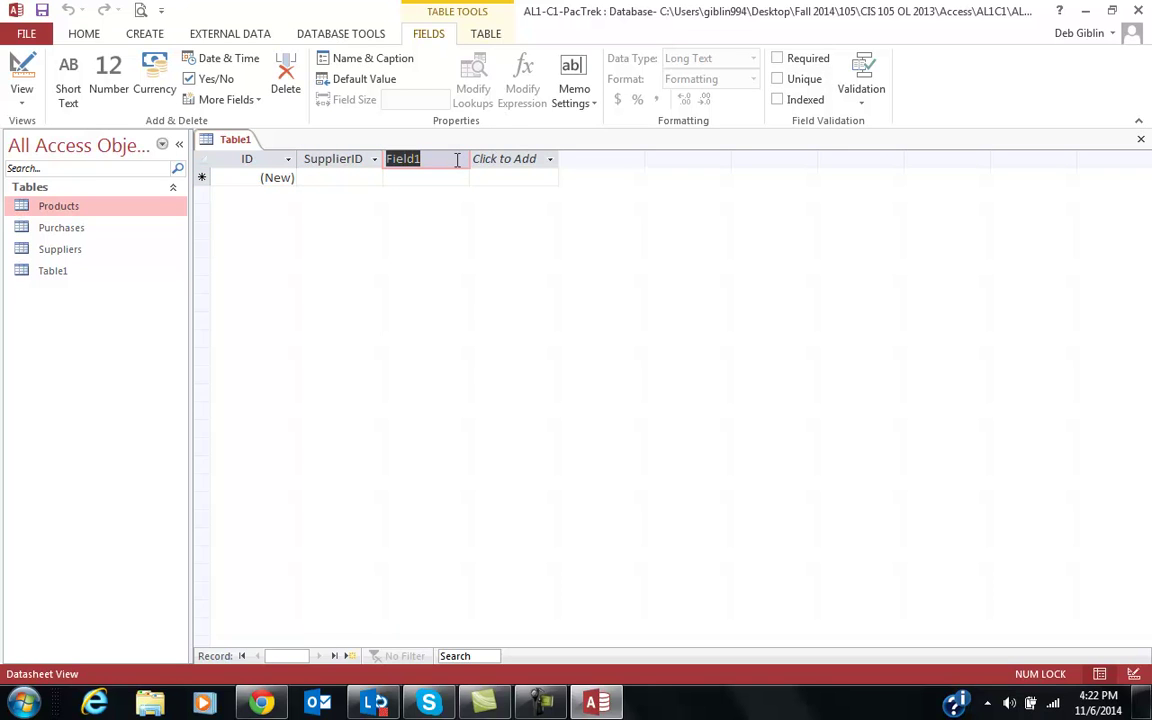
type("ProductID")
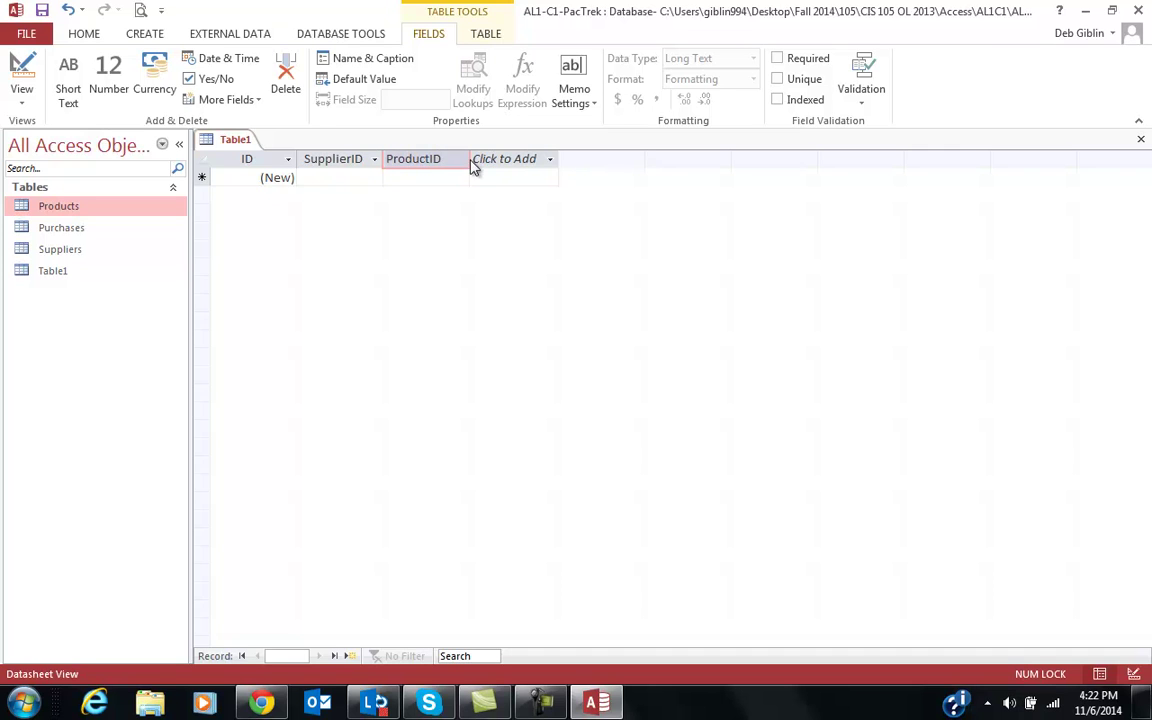
left_click(533, 161)
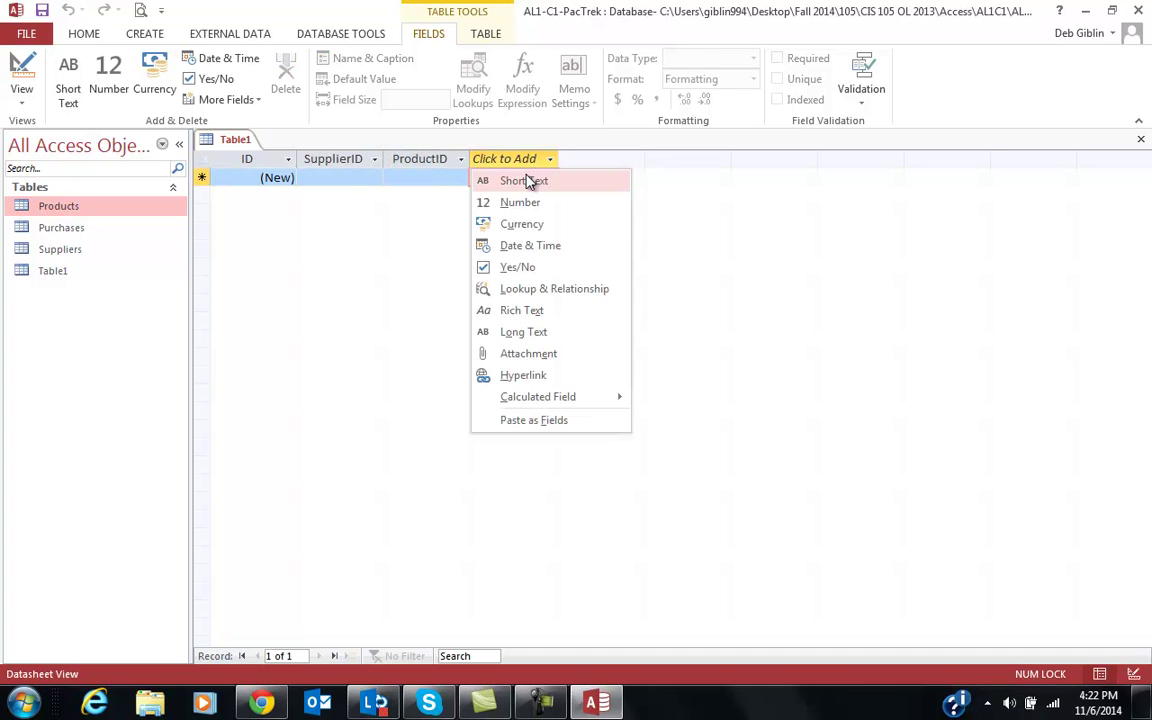
left_click(527, 224)
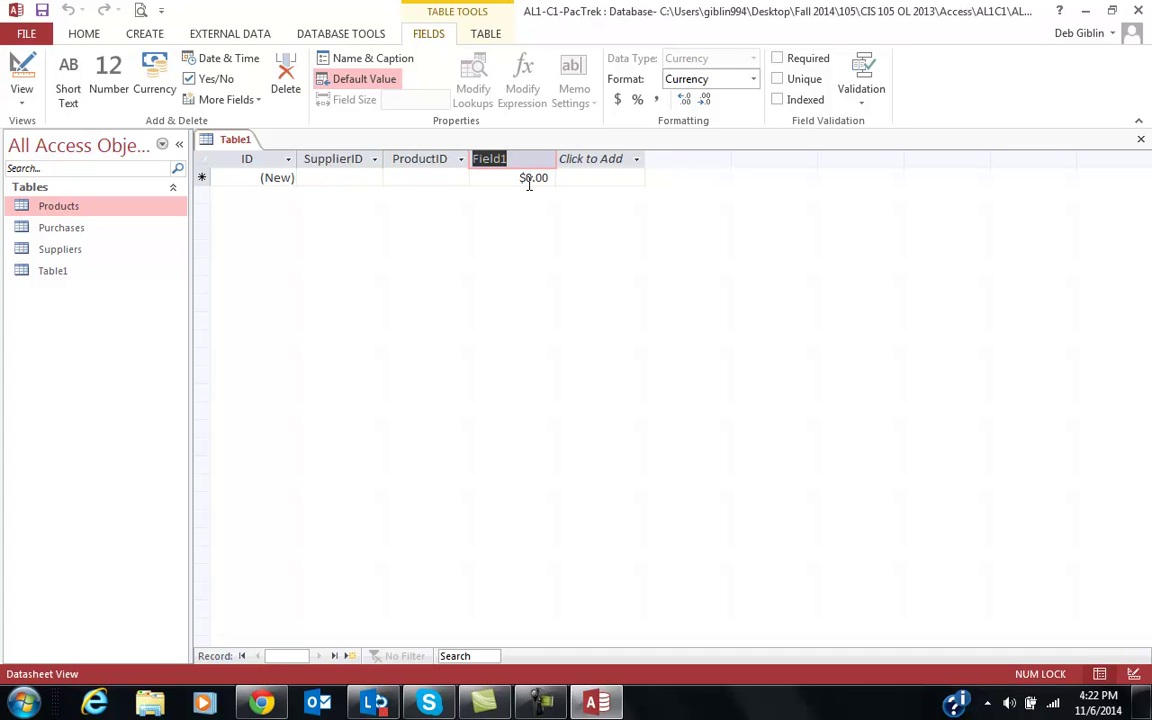
type("Amount")
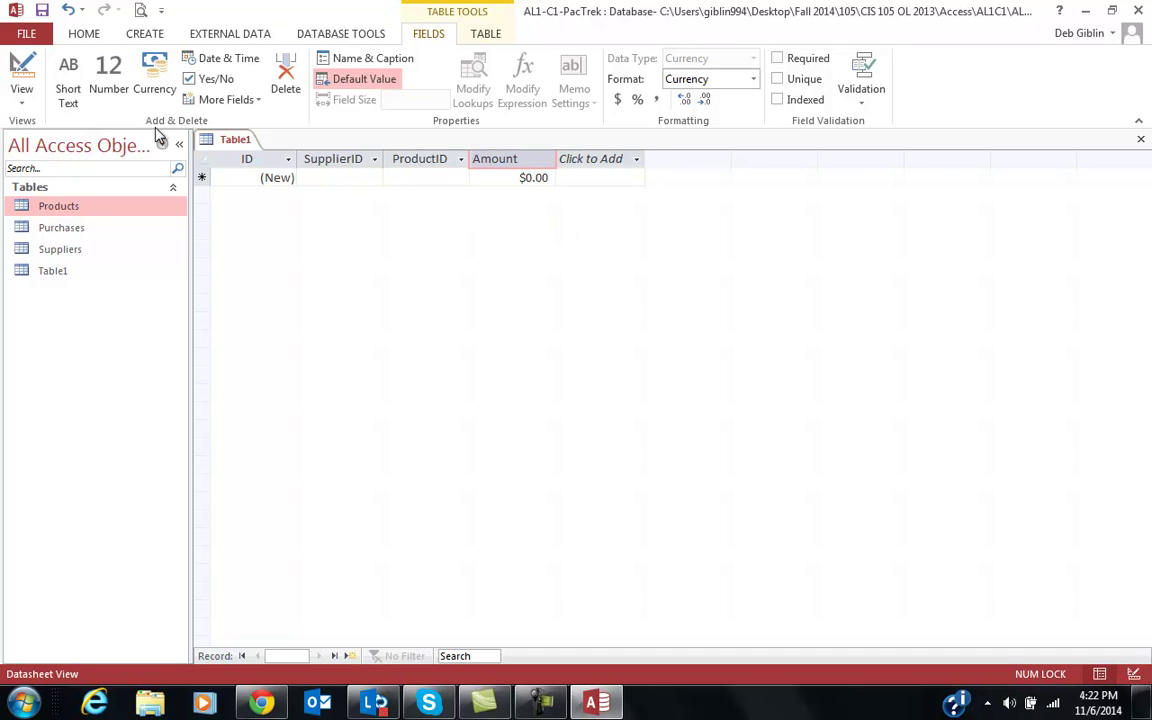
Switch the new table to Design view, saving it as Orders.
left_click(21, 98)
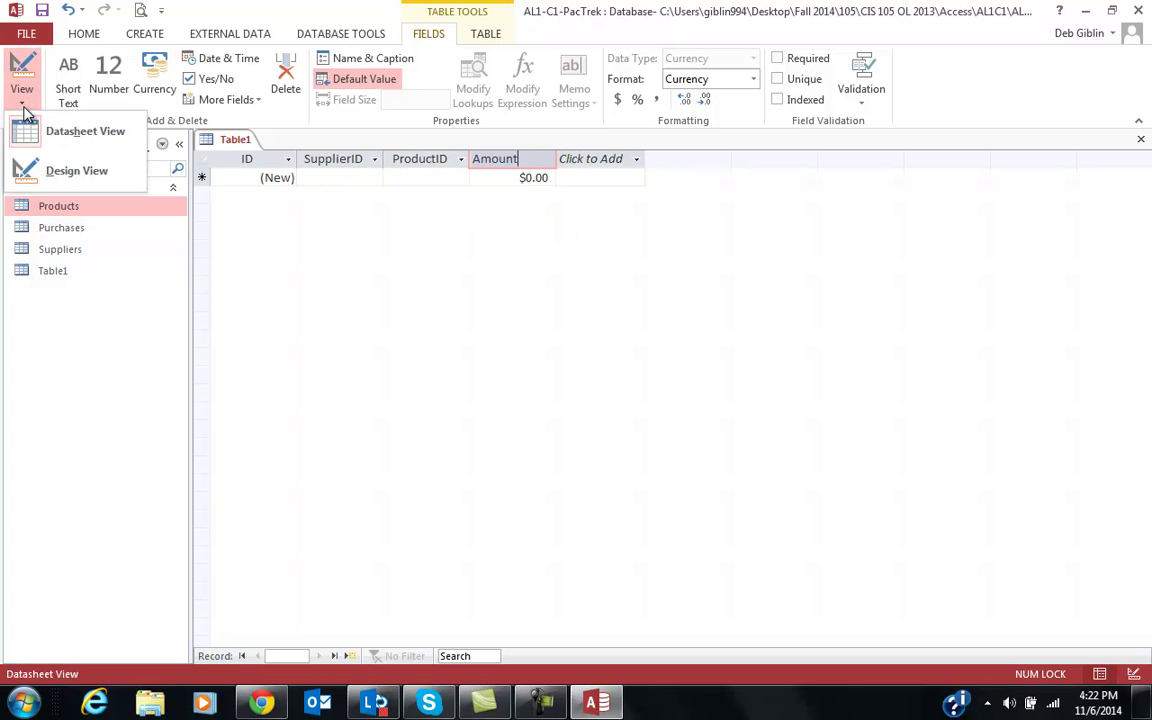
left_click(57, 172)
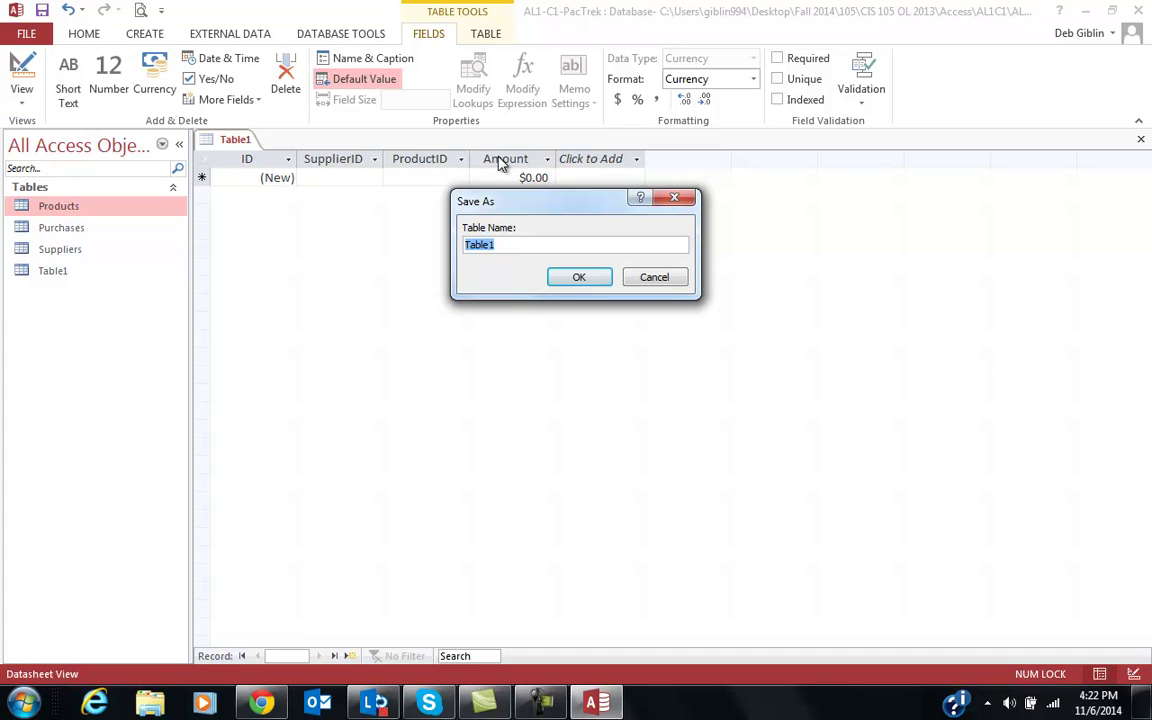
type("Orders")
left_click(587, 276)
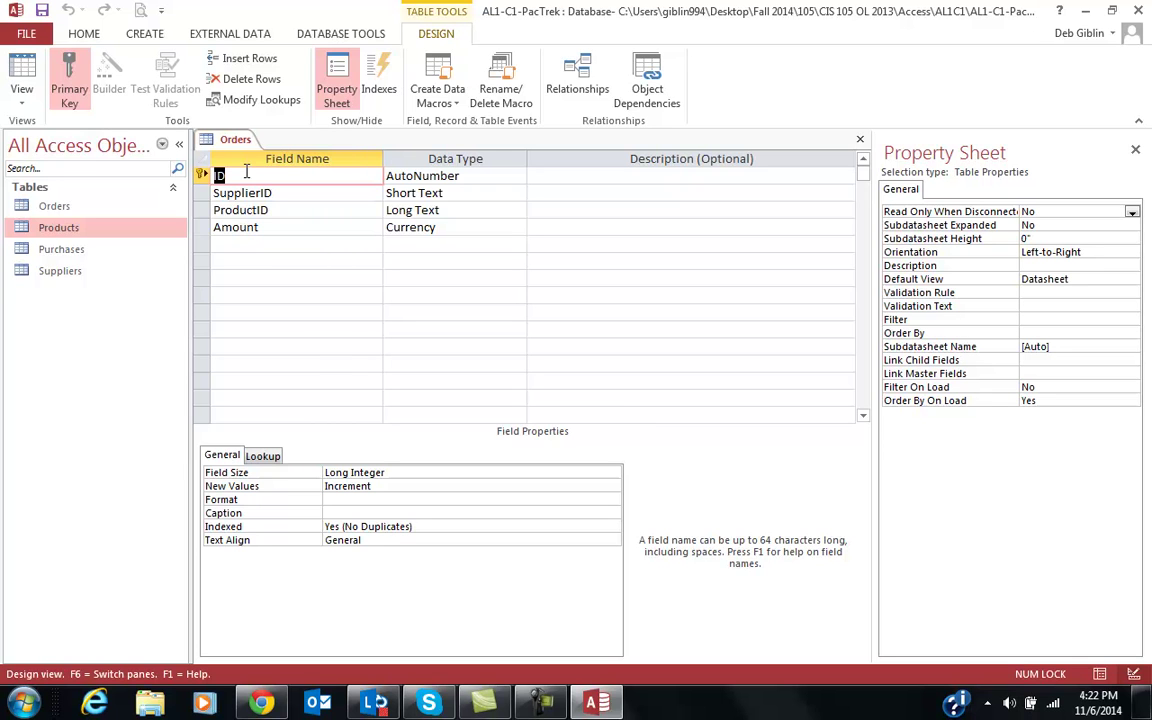
Change ProductID's data type to Short Text, then save and return to Datasheet view.
left_click(474, 175)
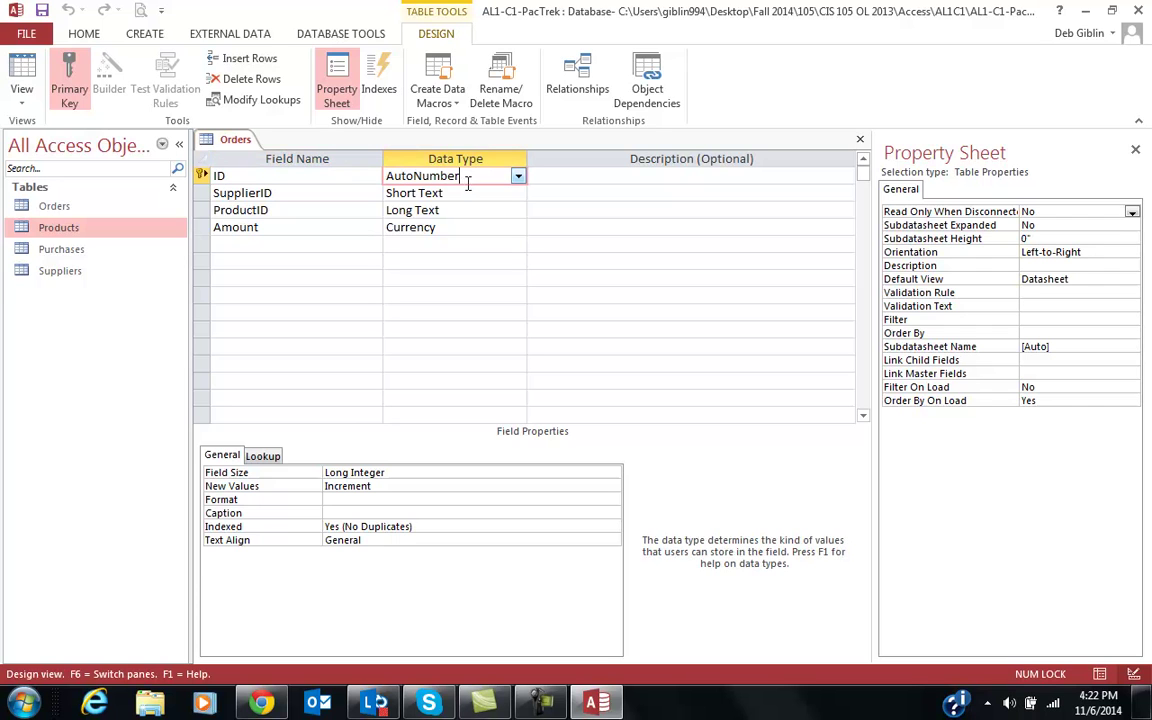
key("Down")
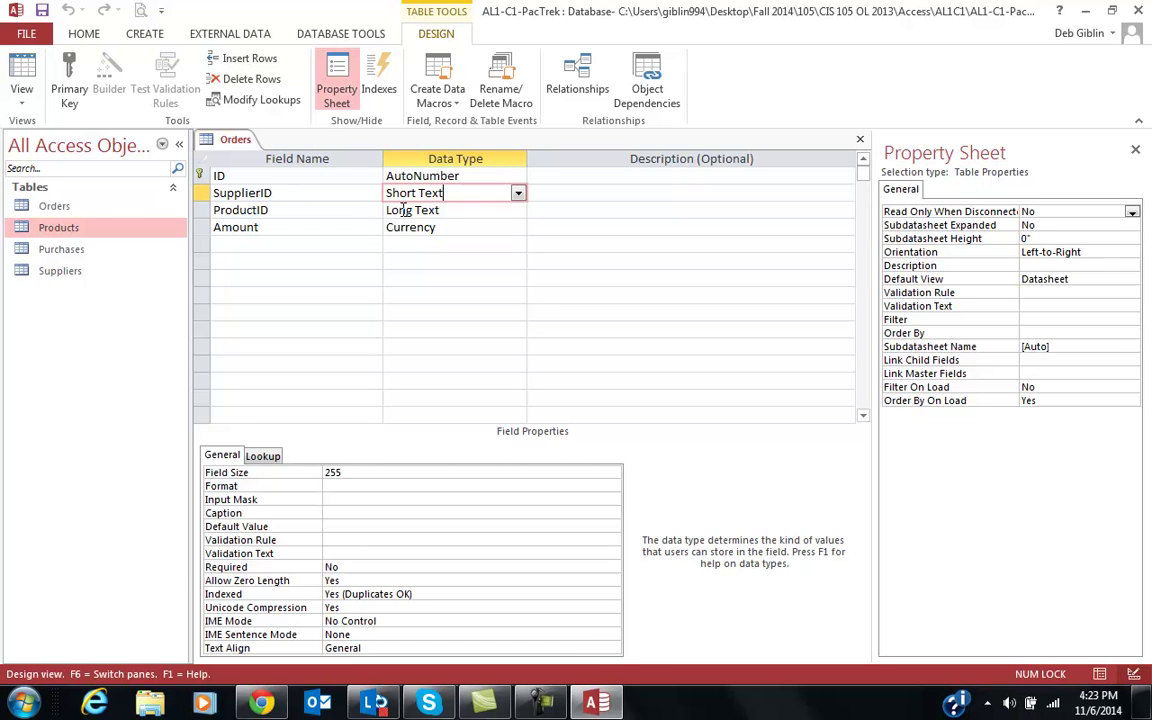
left_click(484, 213)
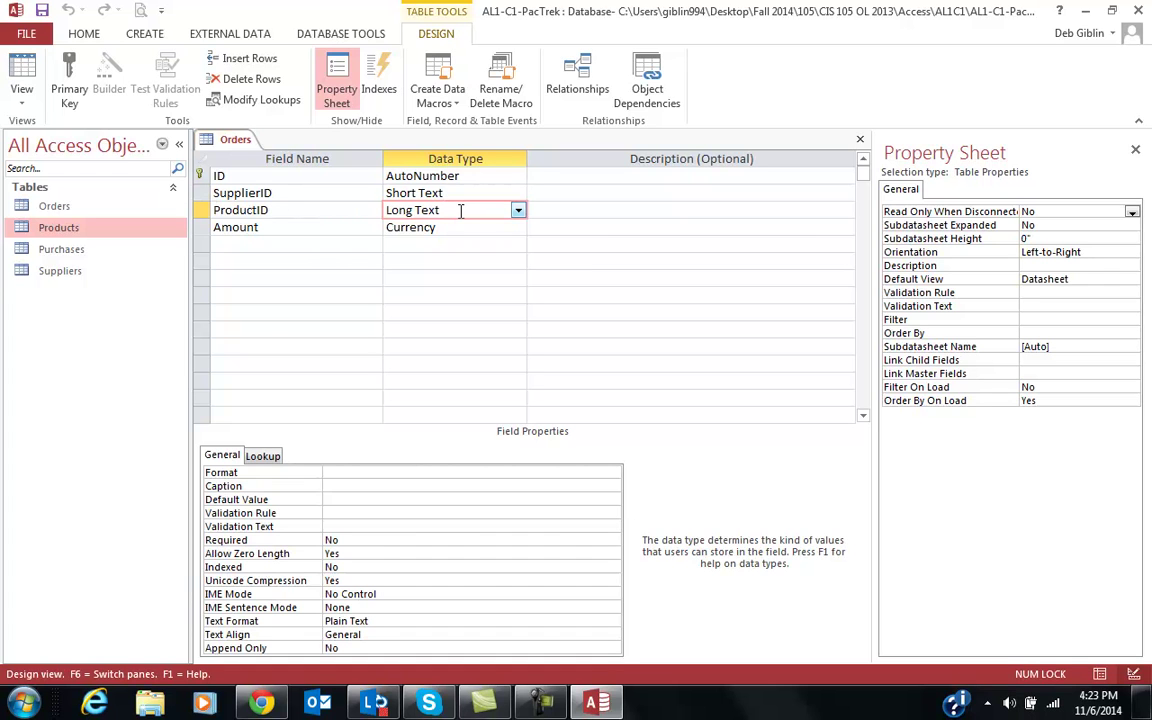
left_click(518, 211)
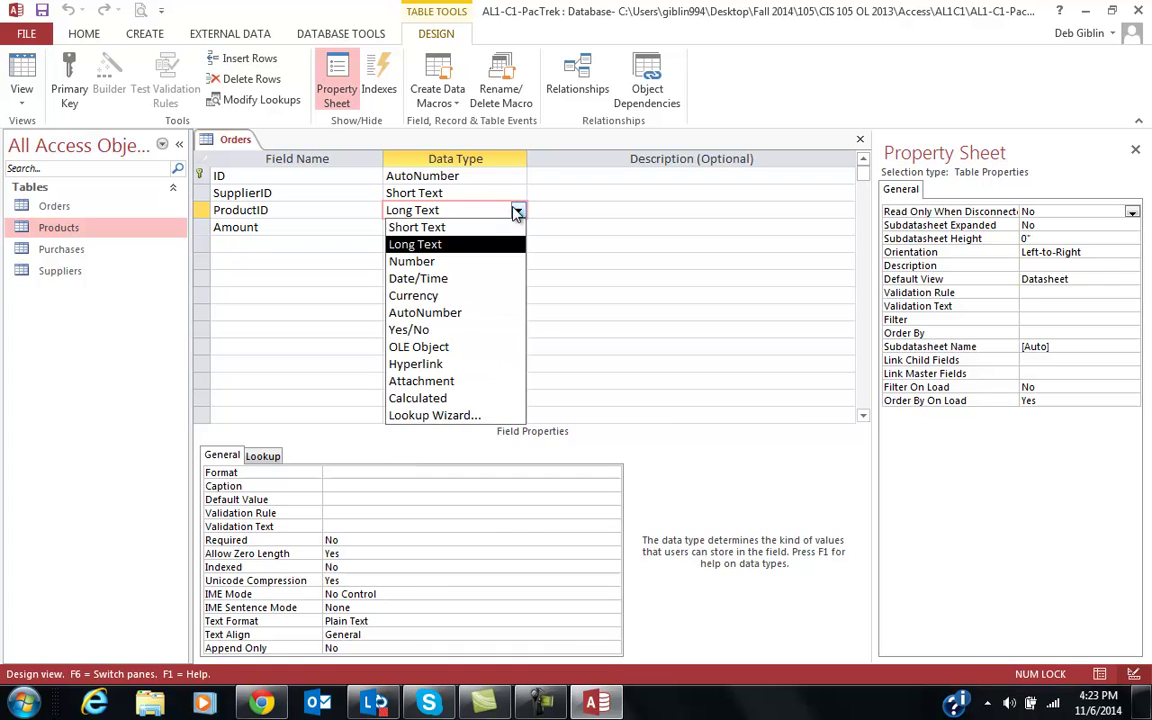
left_click(425, 227)
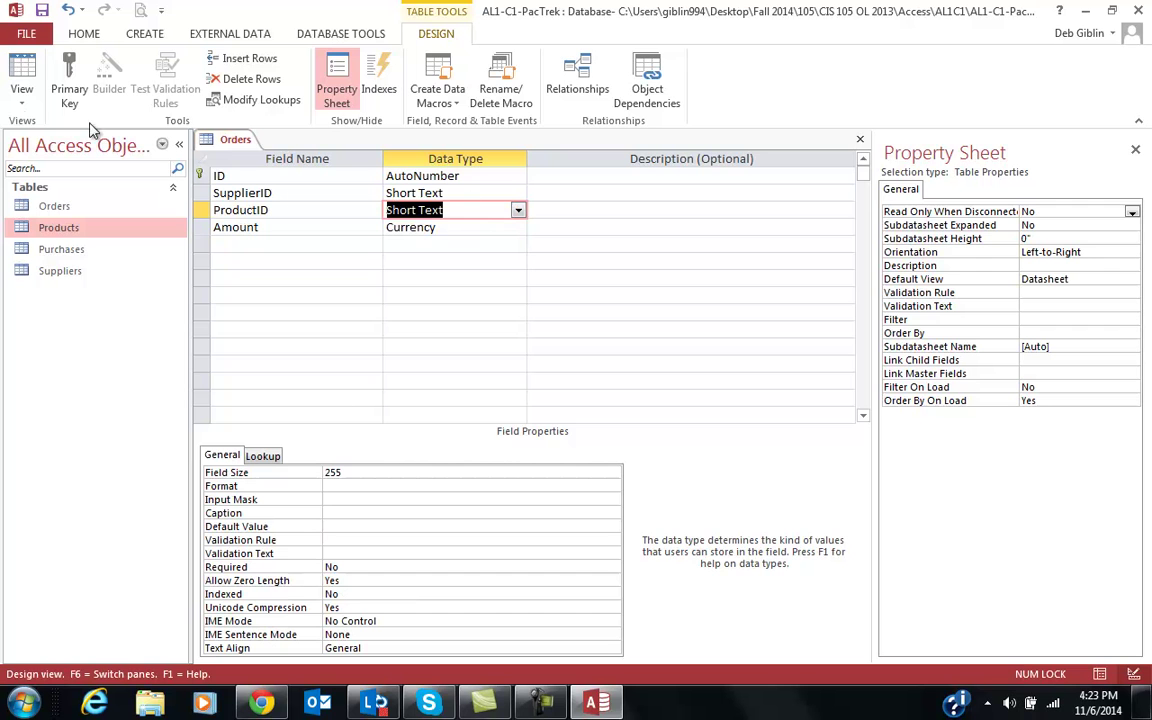
left_click(21, 100)
left_click(65, 124)
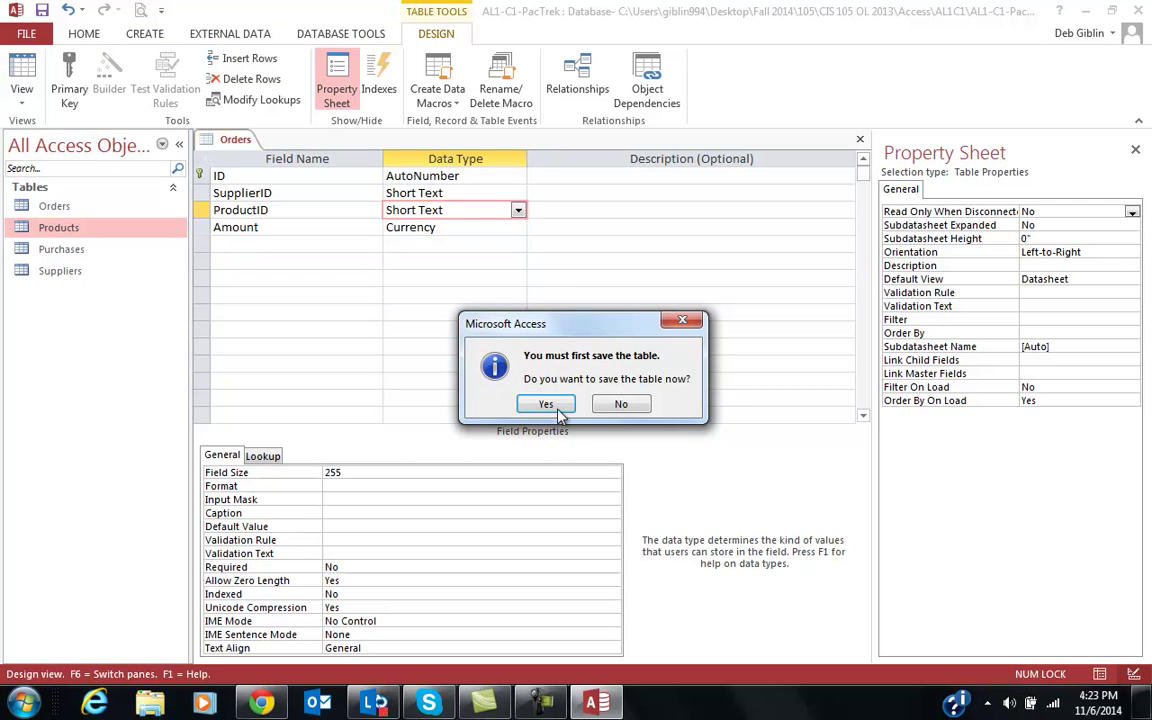
left_click(557, 408)
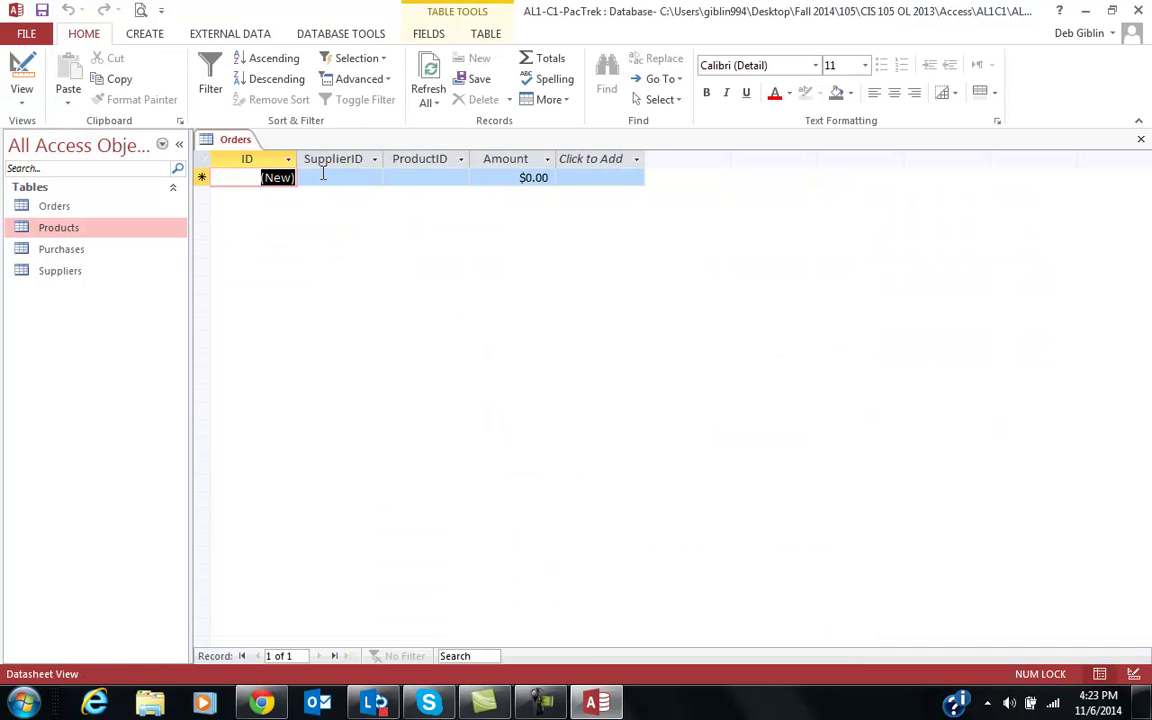
Fill the first row with SupplierID 54, ProductID 101-S3 and Amount 1137.50.
left_click(323, 177)
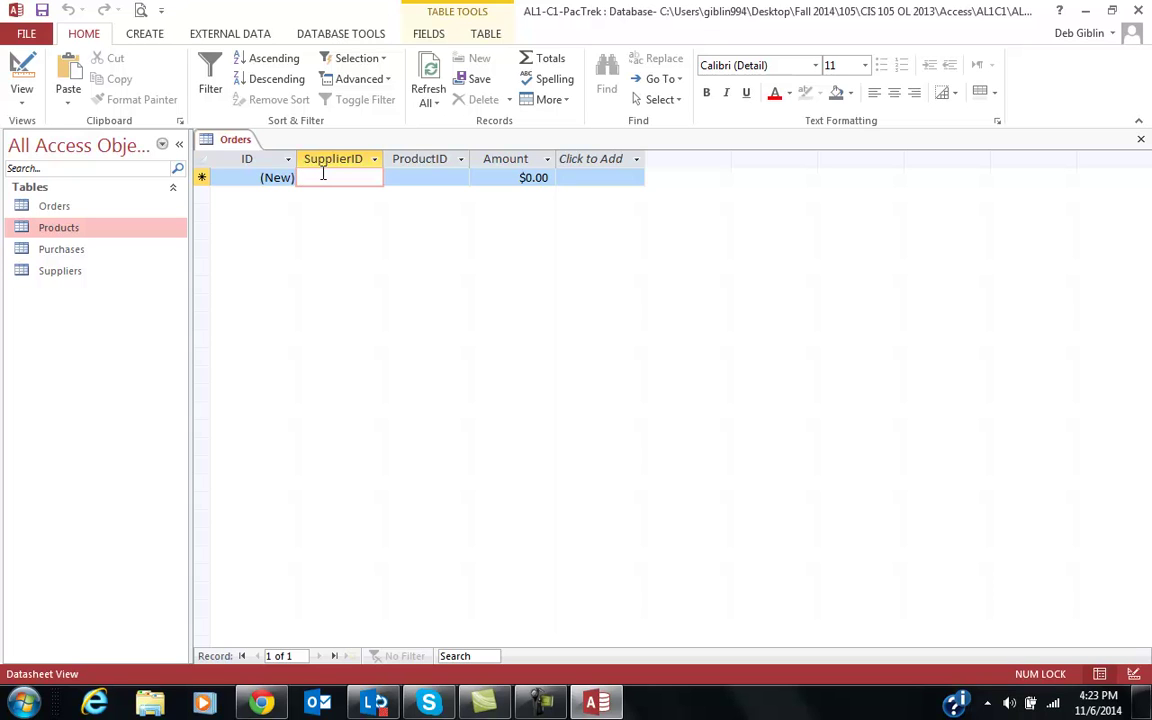
type("54")
key("Tab")
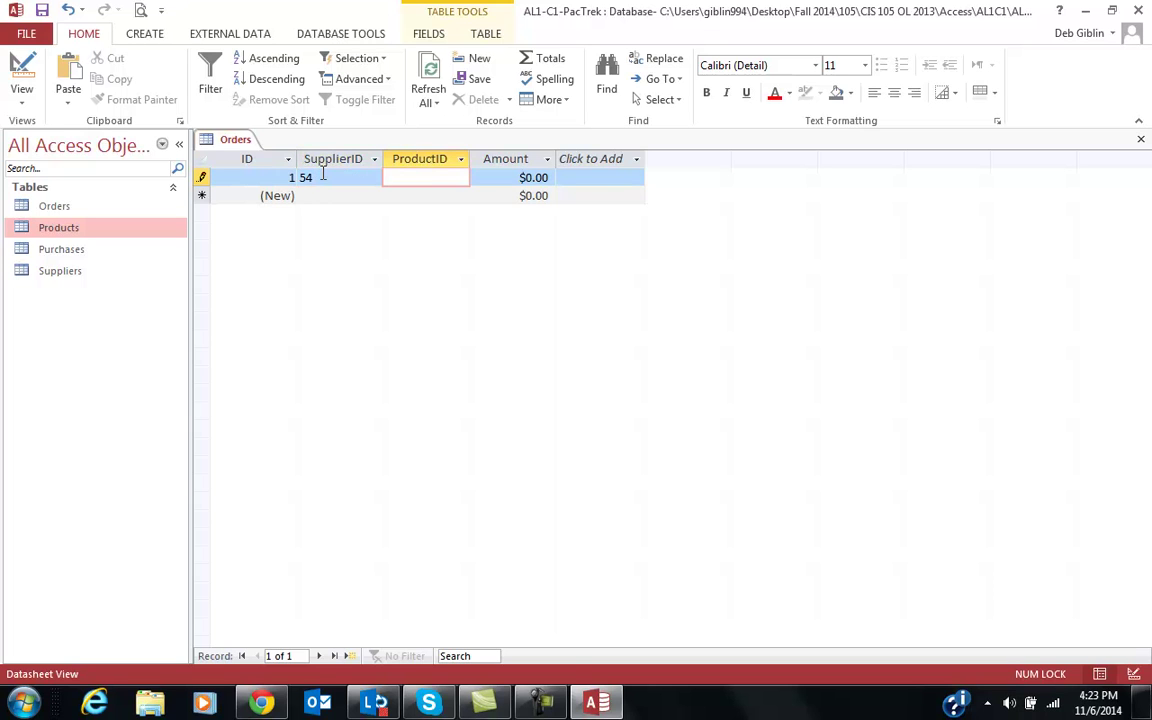
type("101-S3")
key("Tab")
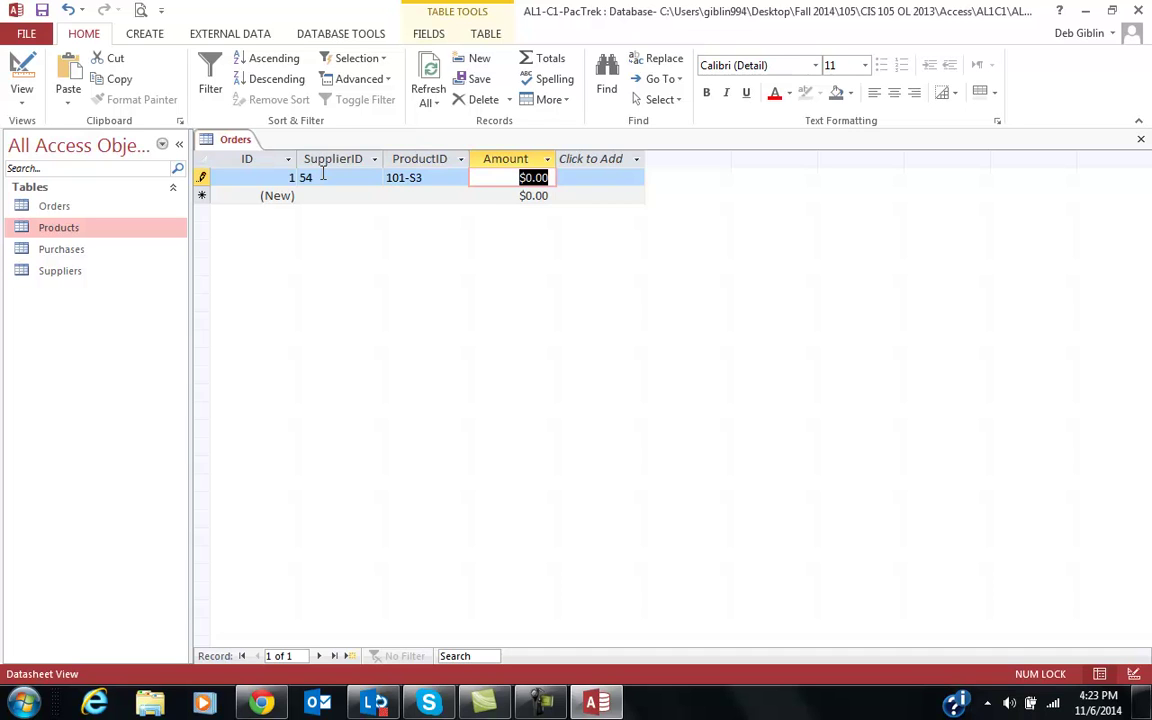
type("1")
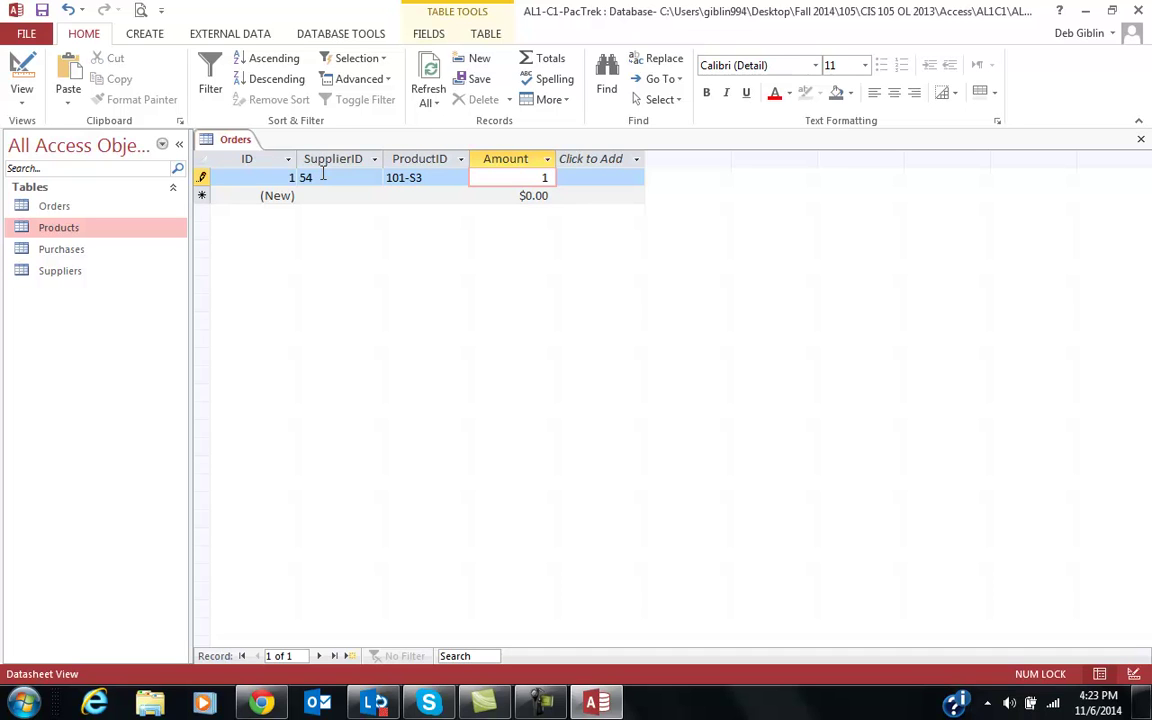
type("137.50")
key("Tab")
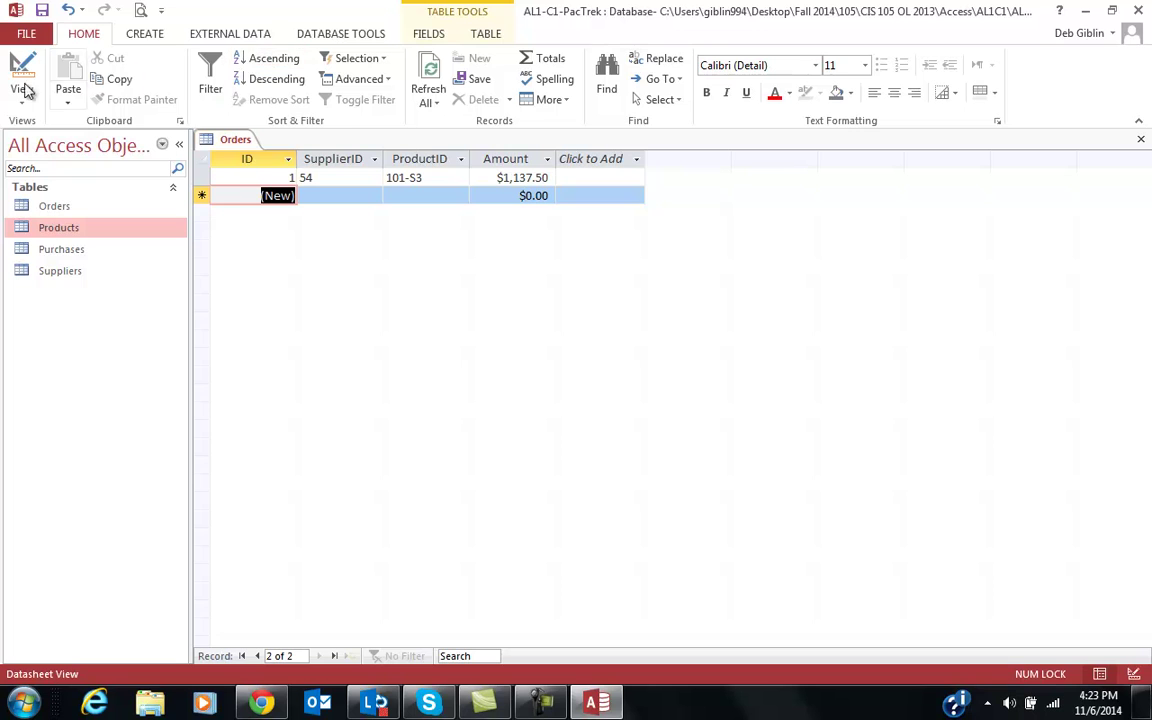
left_click(42, 12)
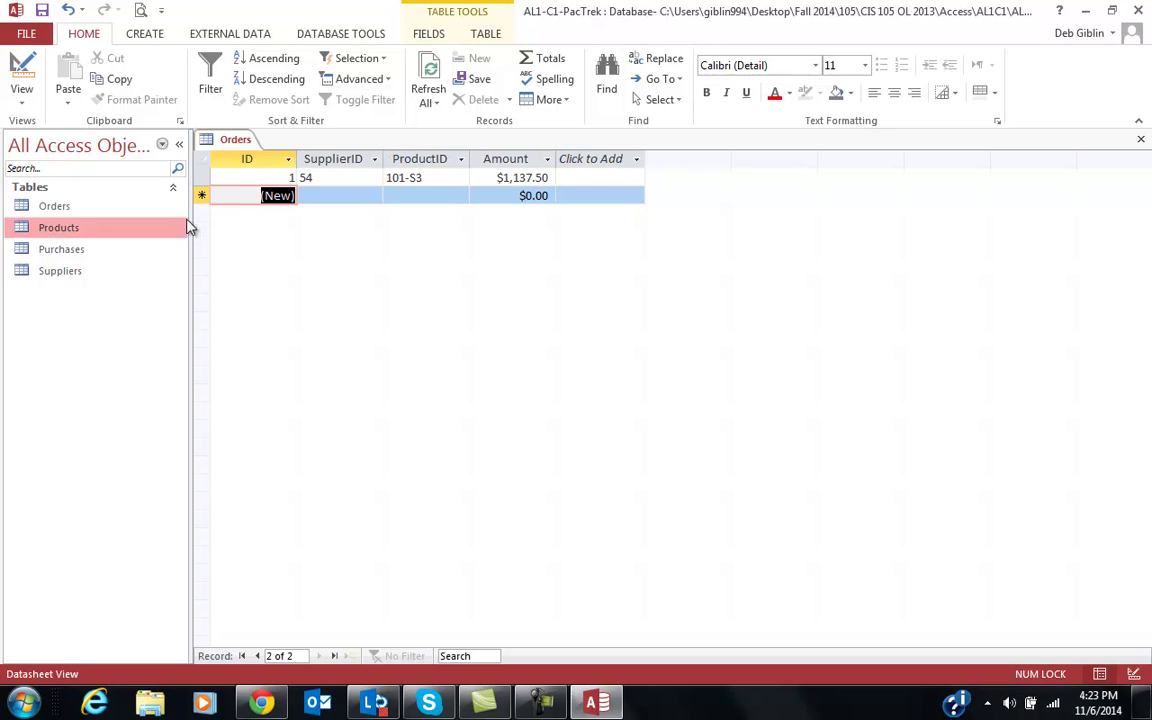
left_click_drag(58, 206, 110, 196)
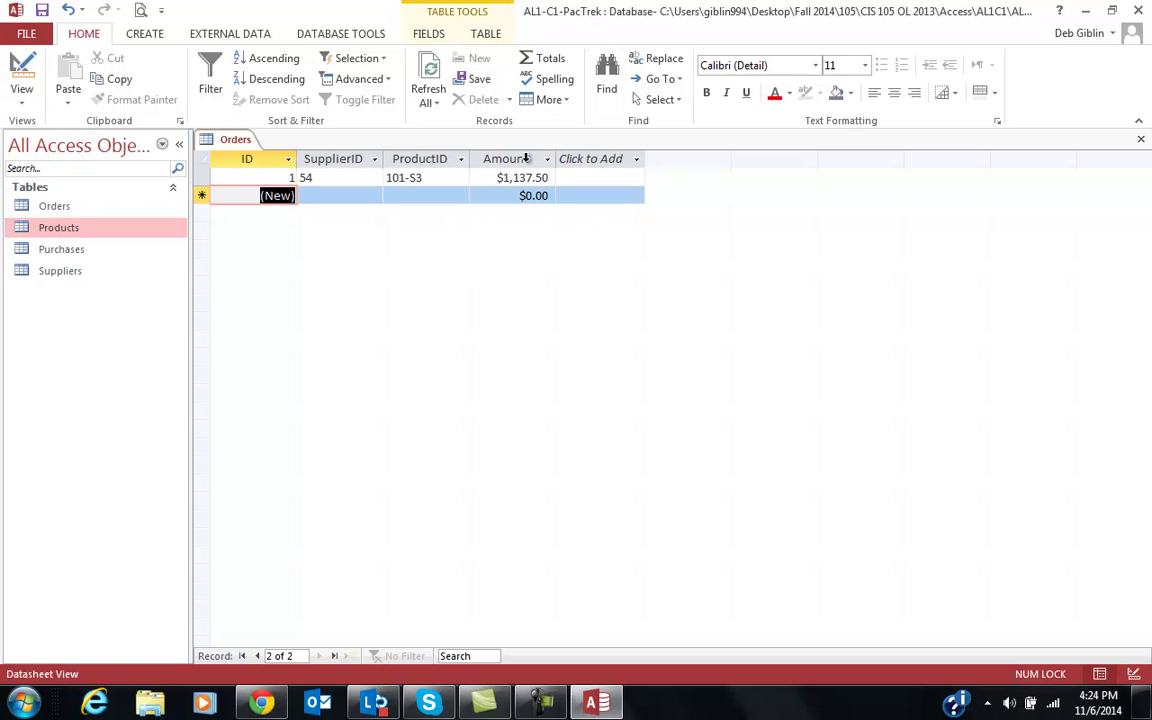
left_click(21, 98)
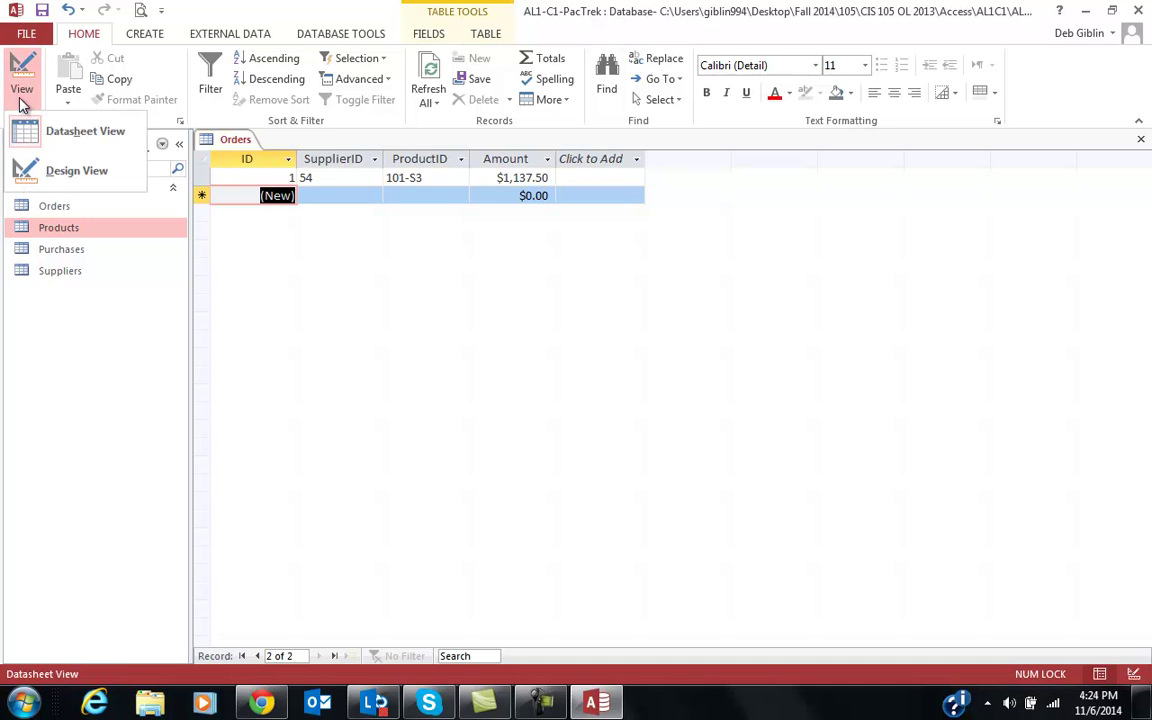
left_click(44, 166)
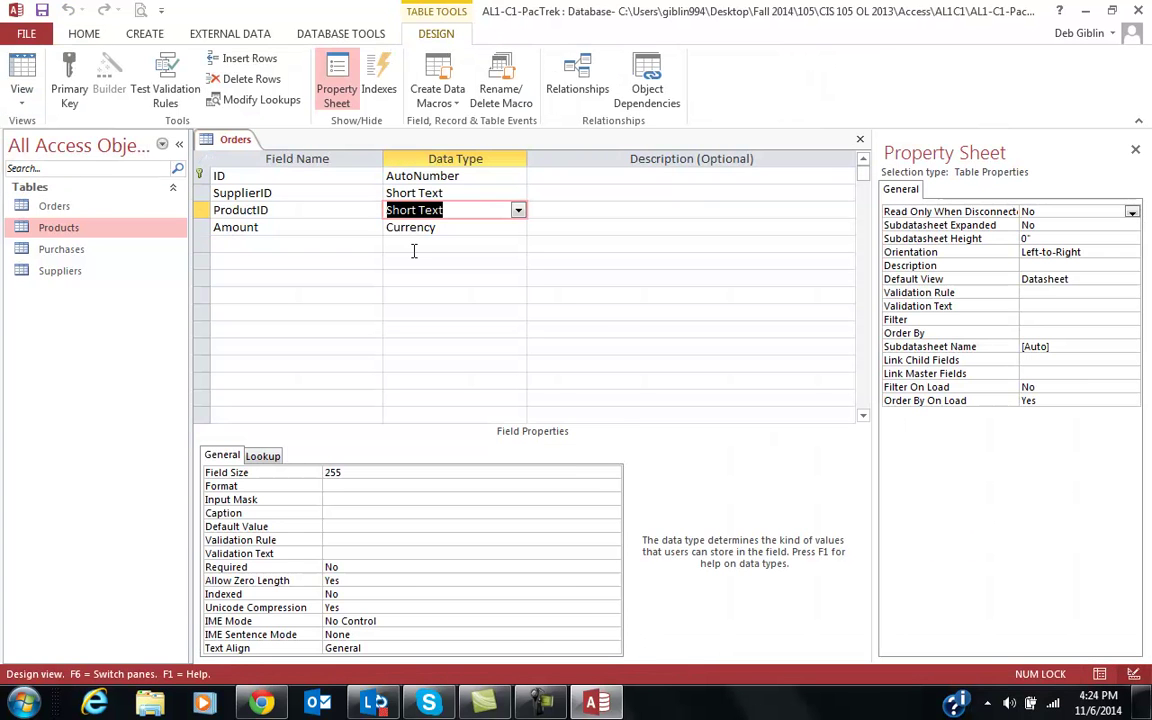
left_click(22, 102)
left_click(32, 130)
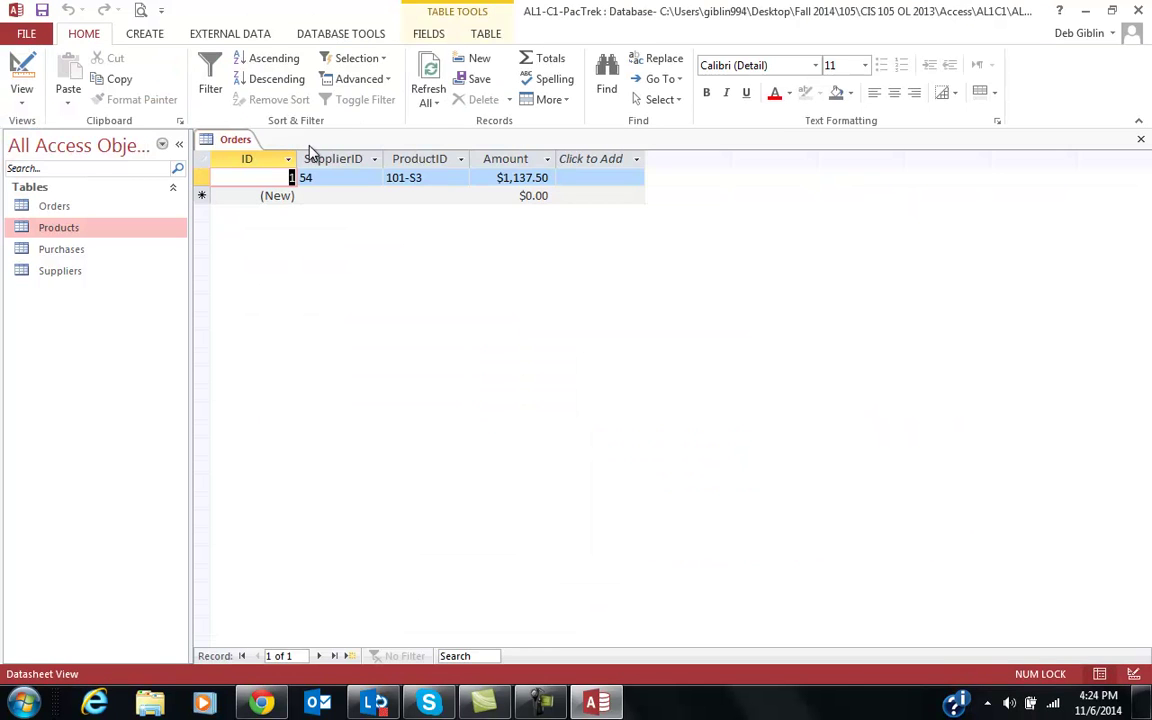